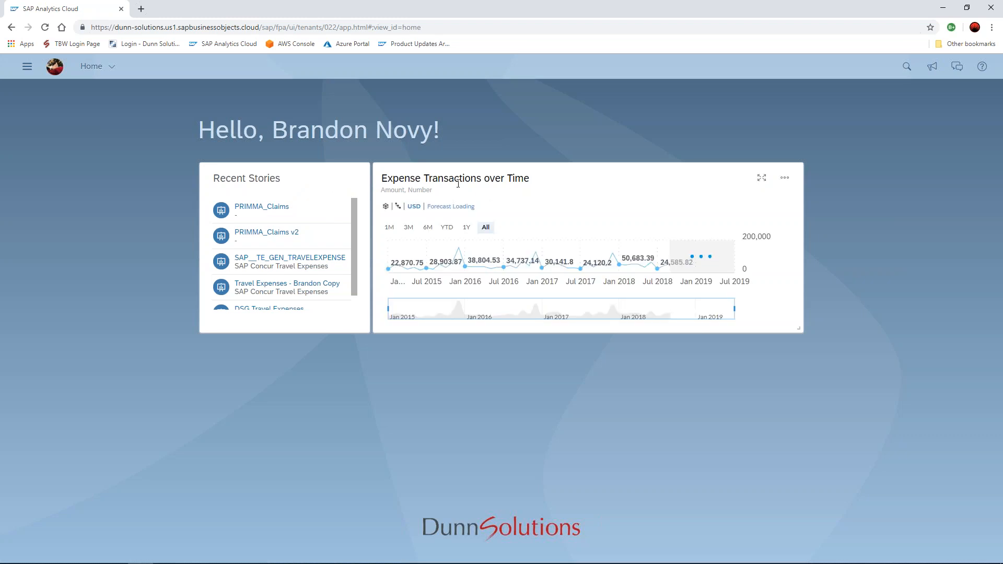
- Start a new model that acquires its data from an SAP Universe datasource
left_click(27, 67)
mouse_move(44, 117)
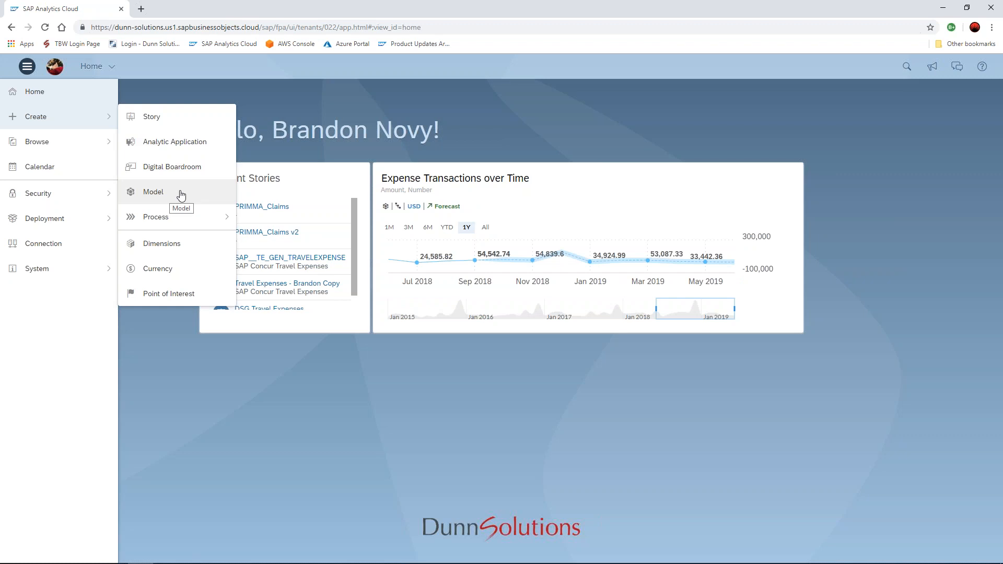
left_click(181, 194)
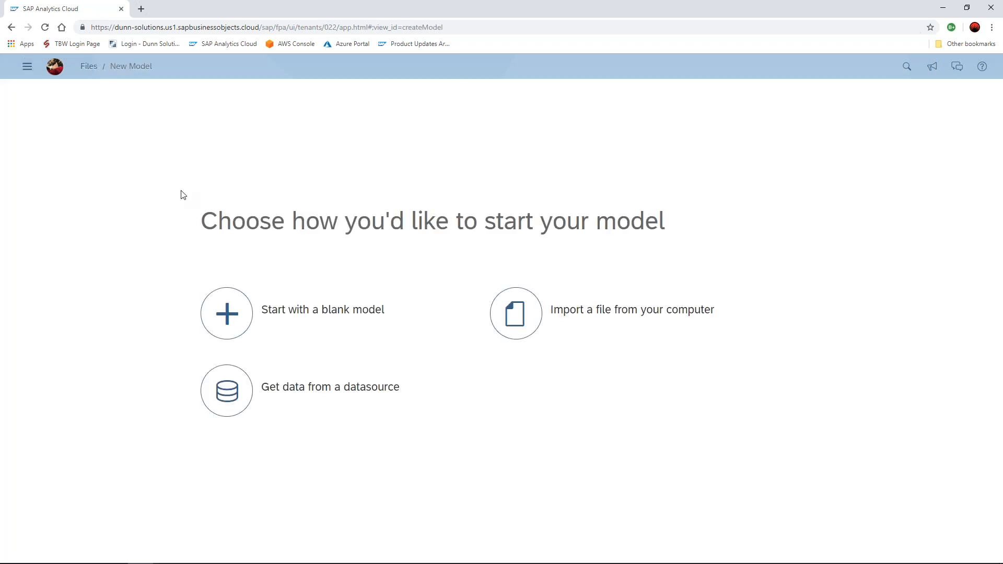
left_click(226, 399)
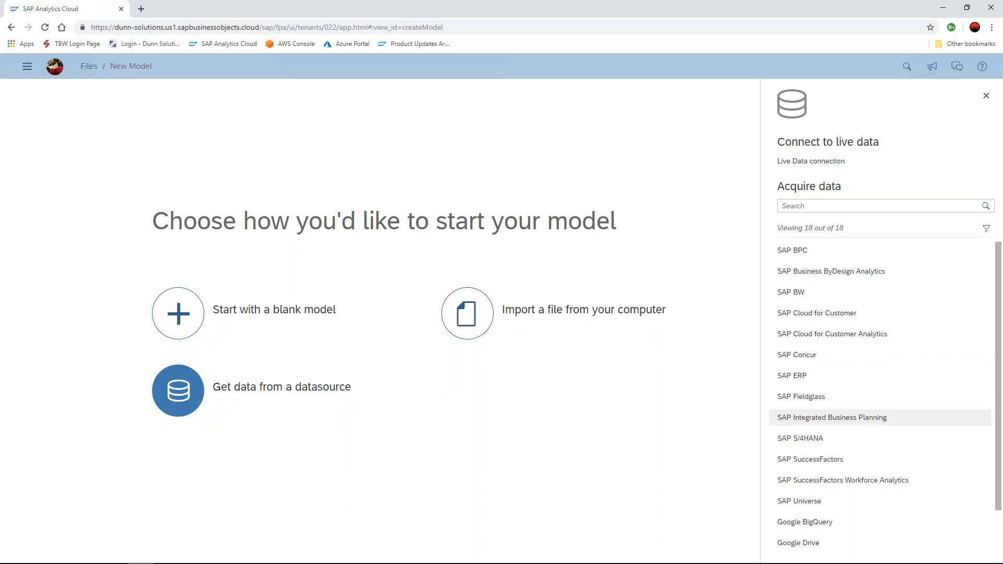
scroll(842, 452, "down", 2)
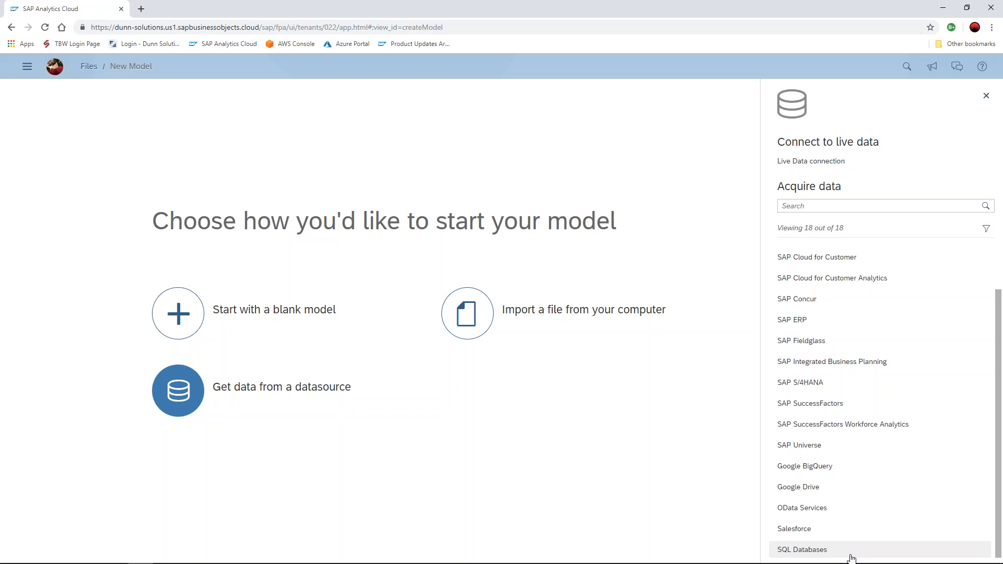
left_click(824, 448)
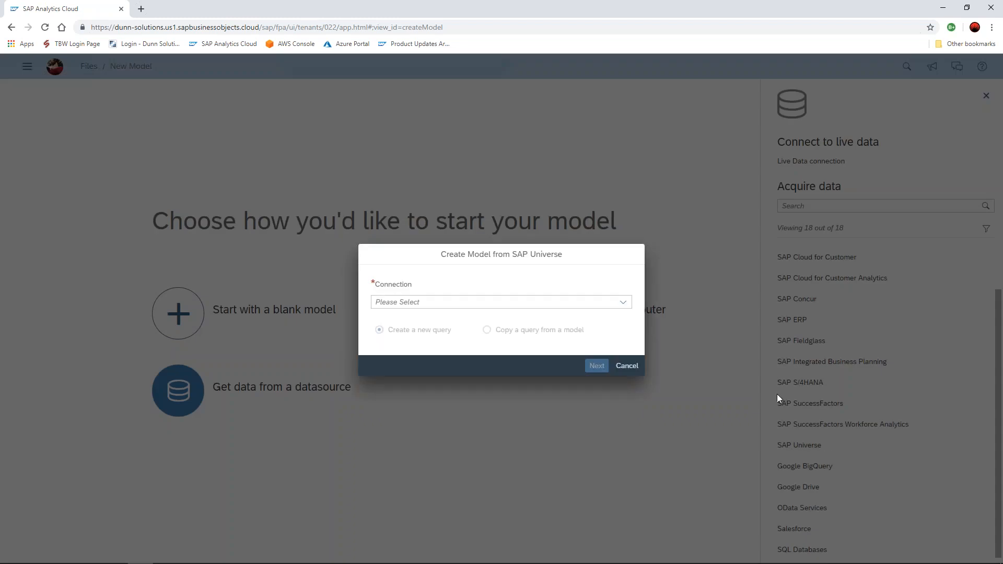
- Create a new query on BestRunRetail.unx in the Samples folder, using the "Universes for imported data" connection
left_click(623, 302)
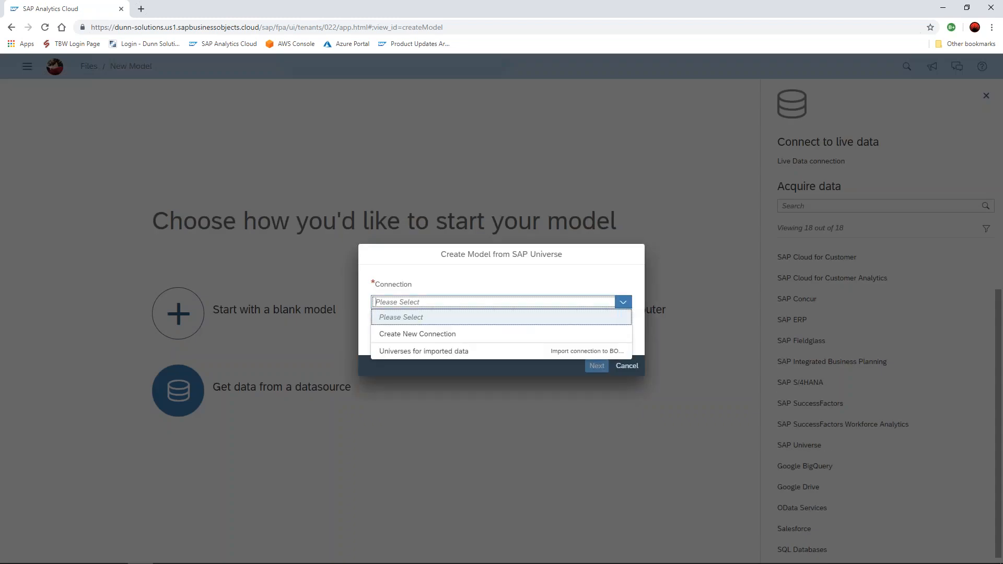
left_click(527, 352)
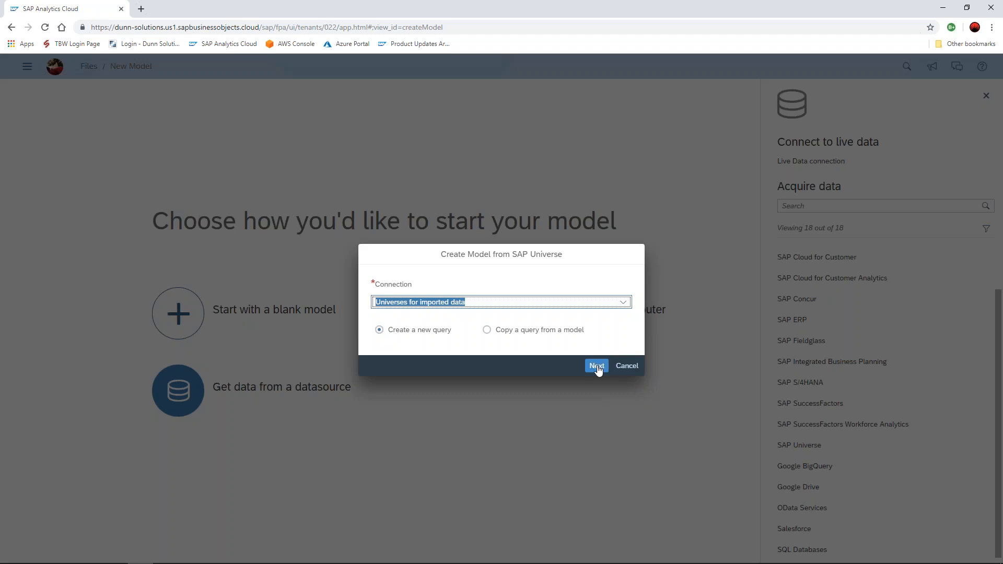
left_click(597, 367)
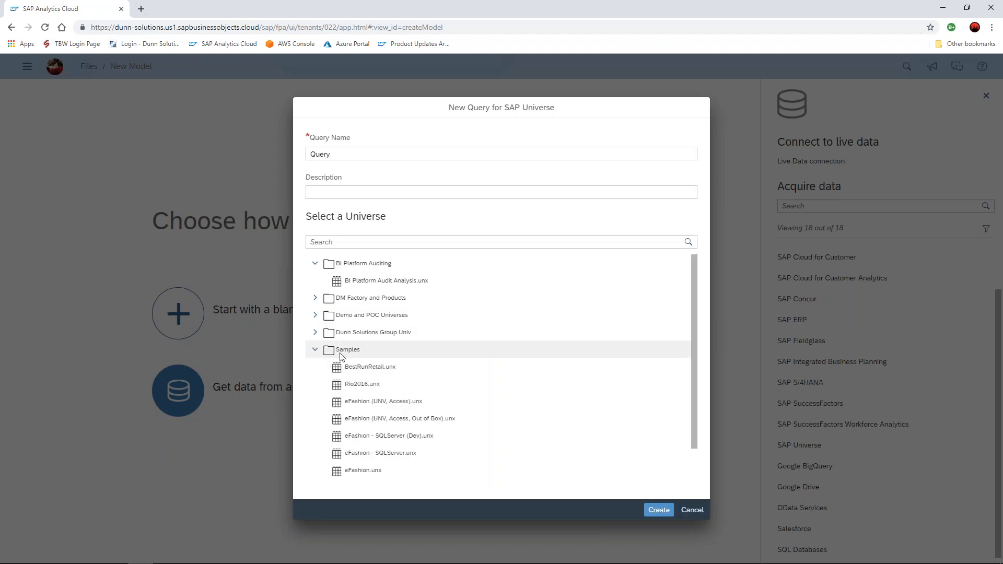
left_click(386, 367)
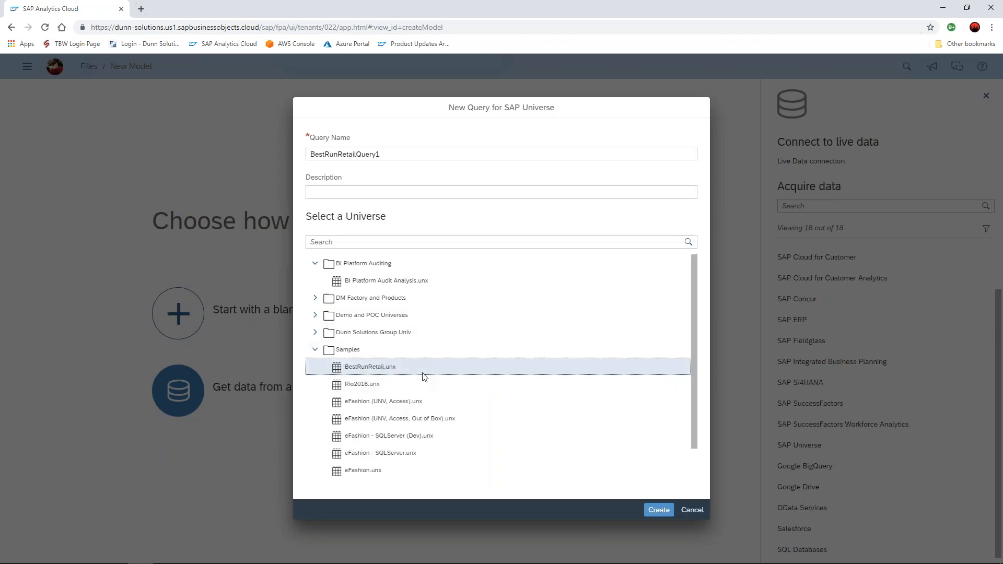
left_click(659, 511)
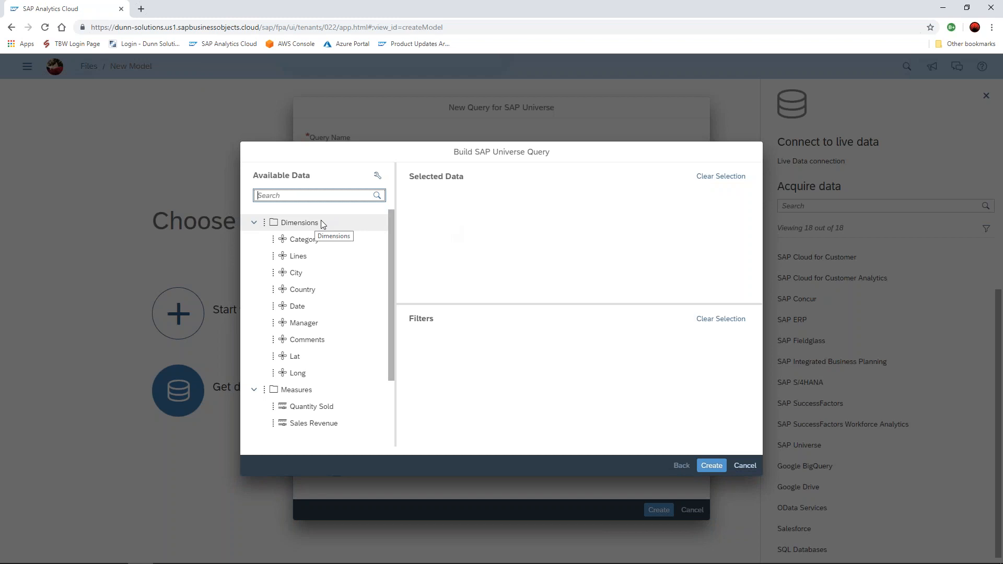
- Build the query from all dimensions except Lat and Long and all measures except customer satisfaction and number of issues, and create it
left_click_drag(321, 223, 543, 247)
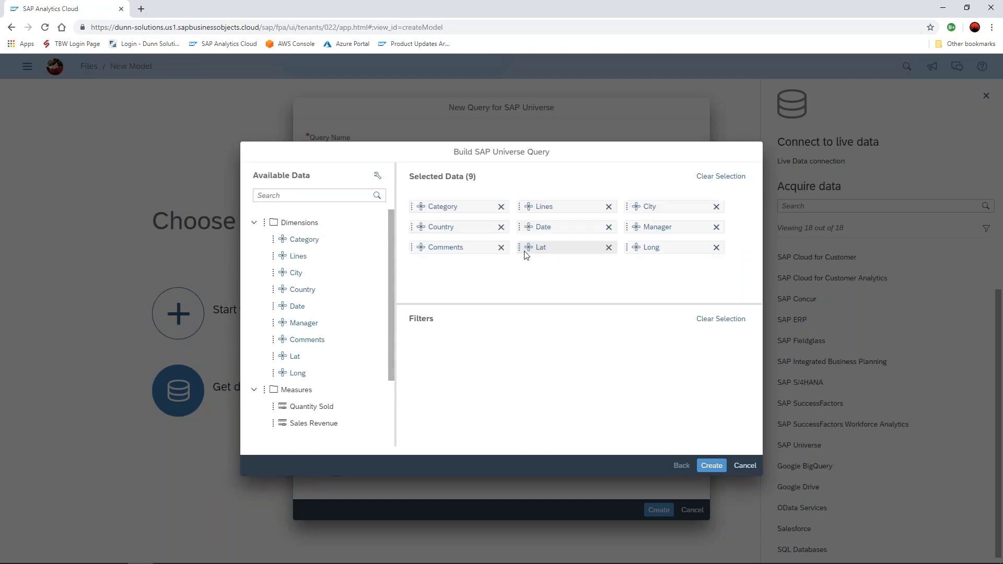
left_click_drag(296, 390, 544, 266)
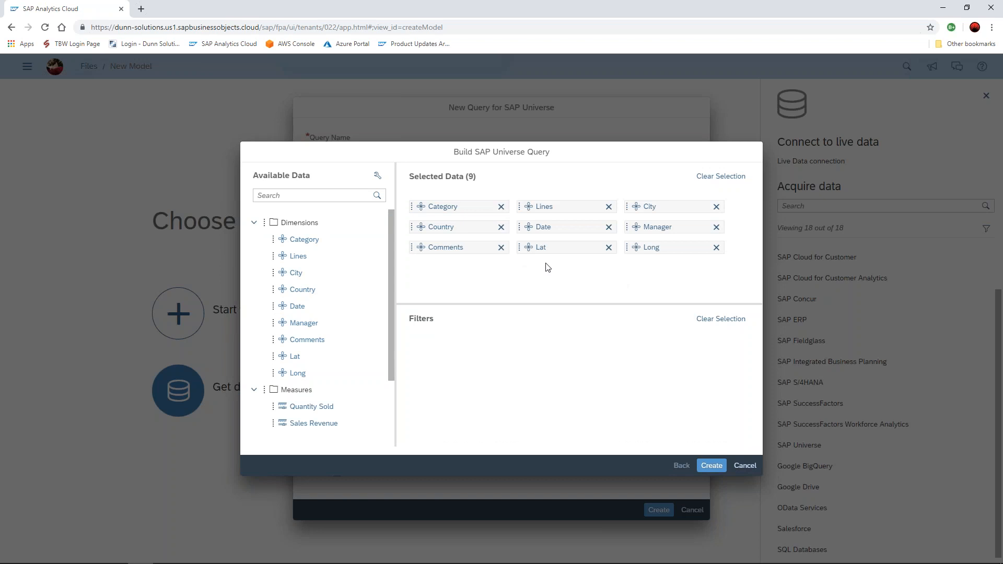
left_click(609, 248)
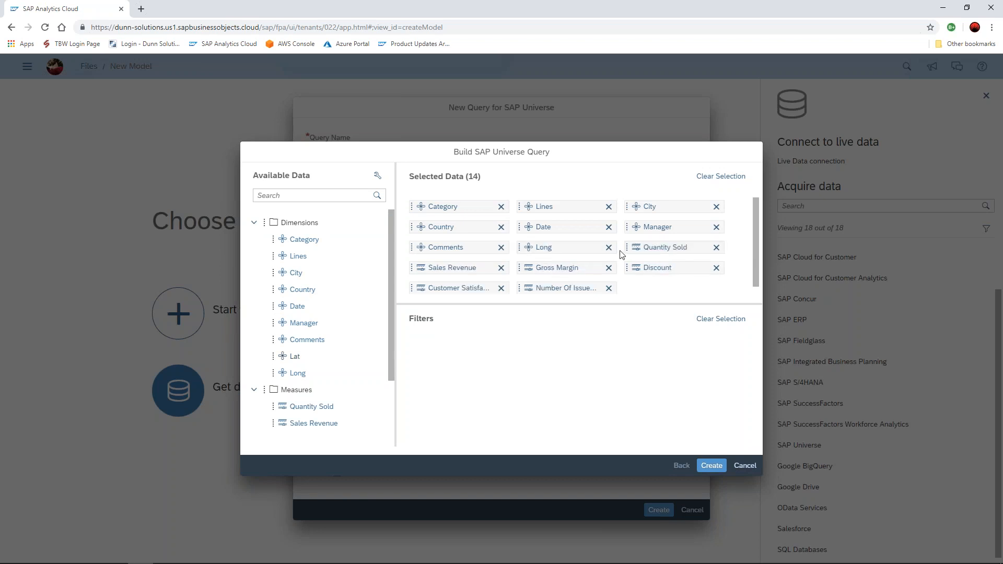
left_click(608, 247)
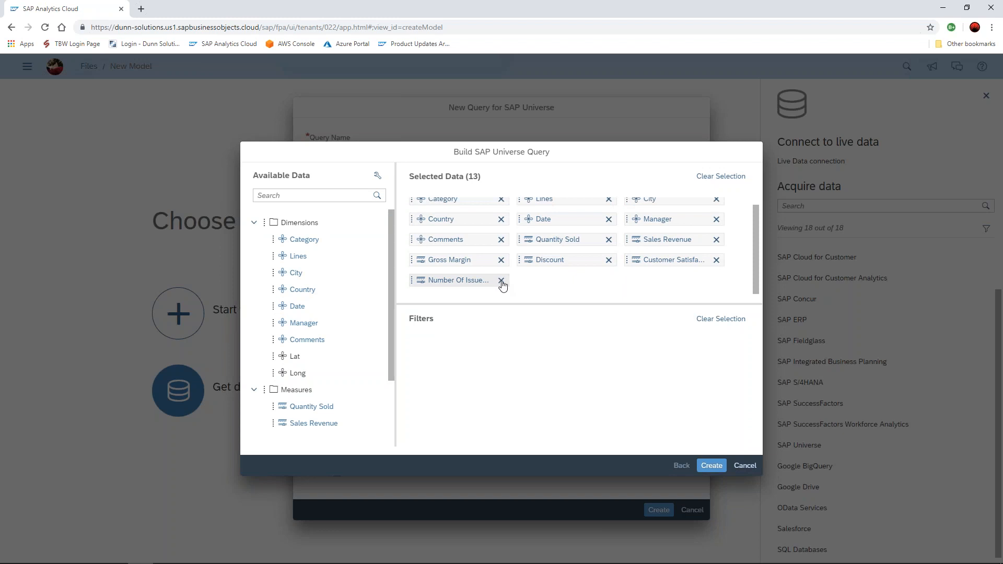
left_click(502, 282)
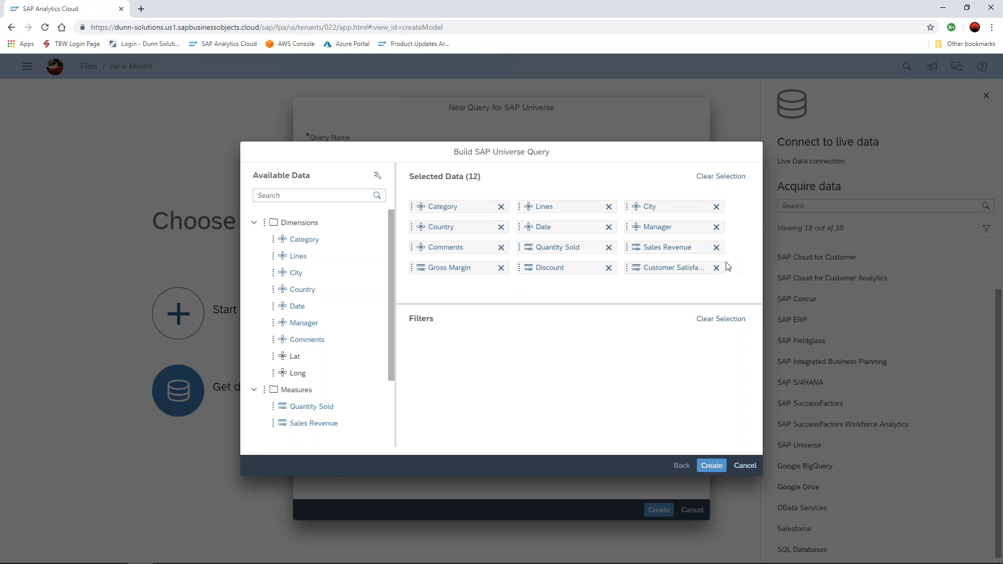
left_click(716, 269)
left_click(712, 466)
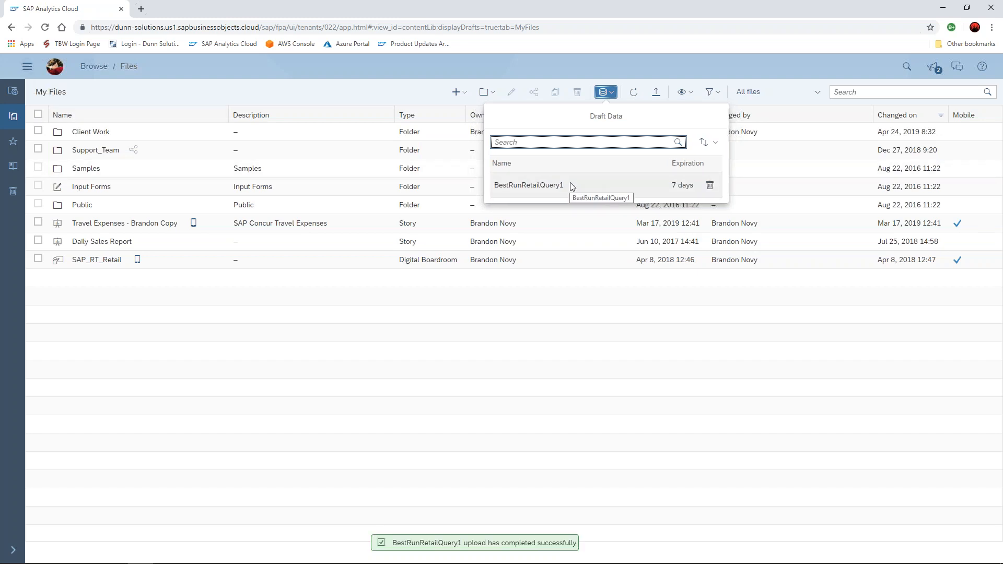
- Open the BestRunRetailQuery1 draft data and inspect the details of the Category and Country columns
left_click(556, 185)
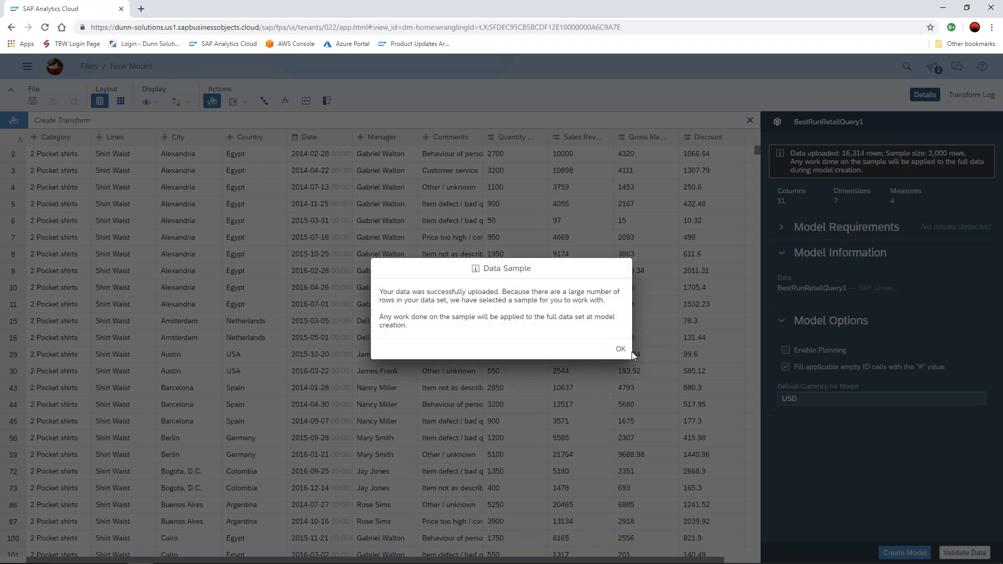
left_click(621, 350)
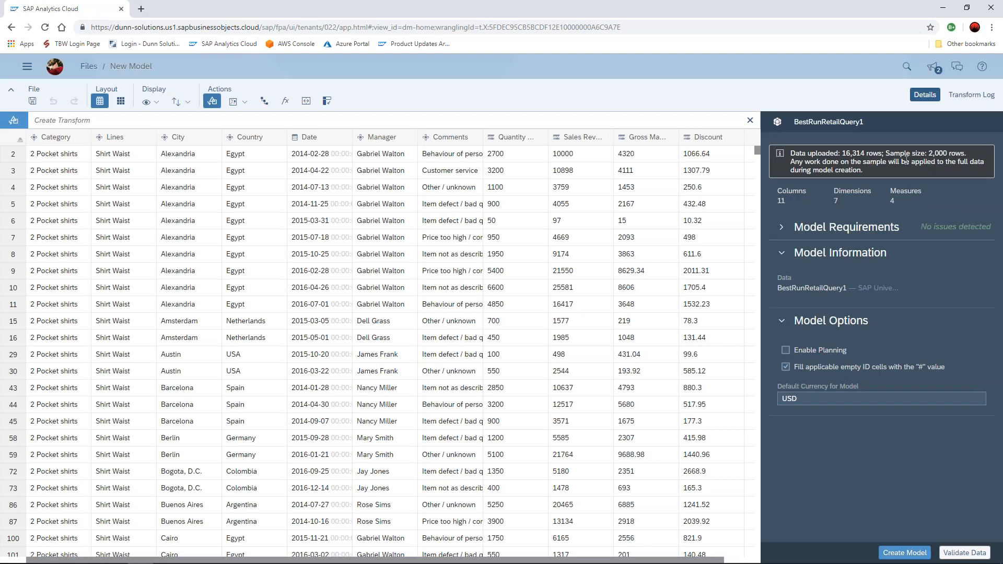
left_click(56, 137)
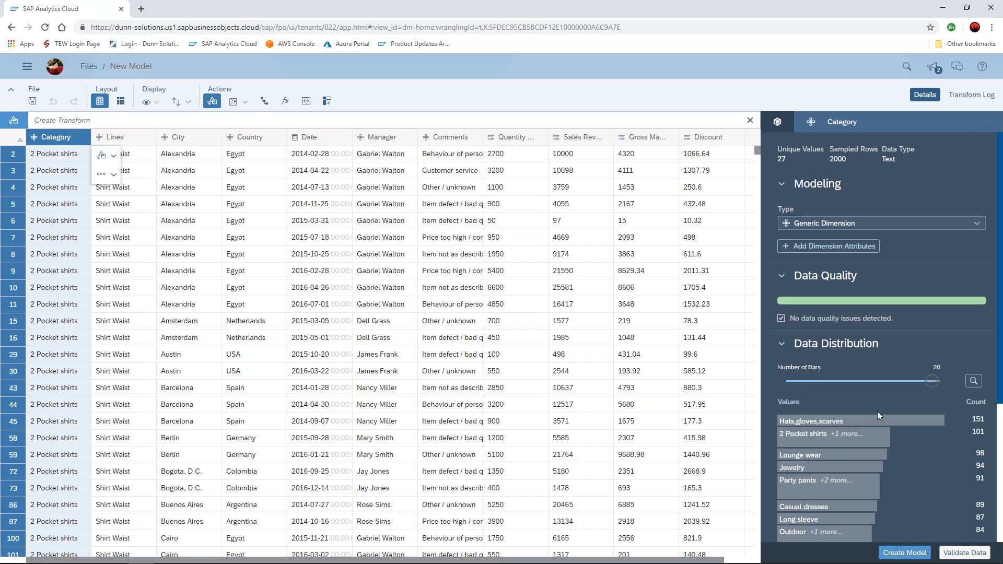
left_click(244, 141)
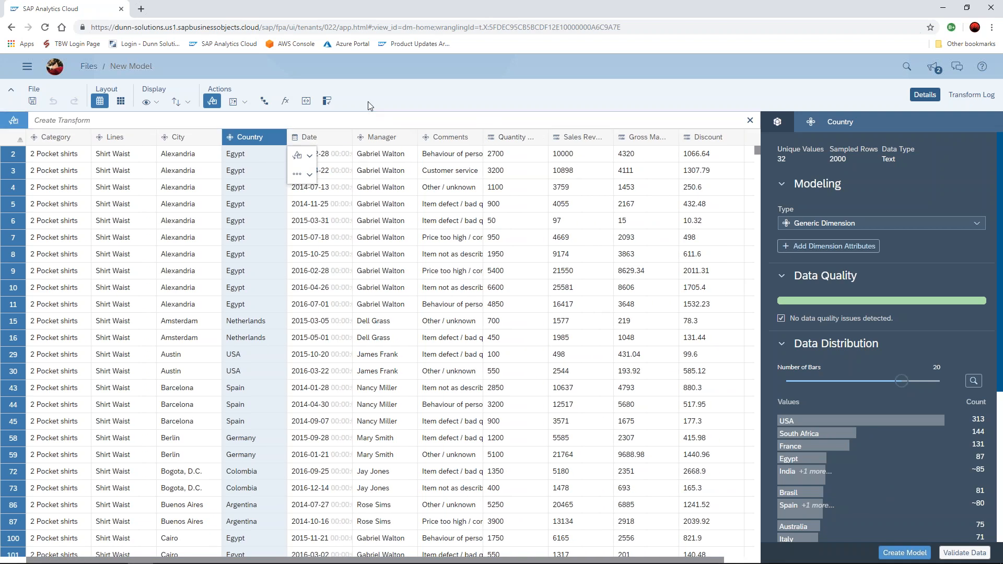
- Create the model from the prepared data and save it as BestRunRetailMay2019
left_click(899, 555)
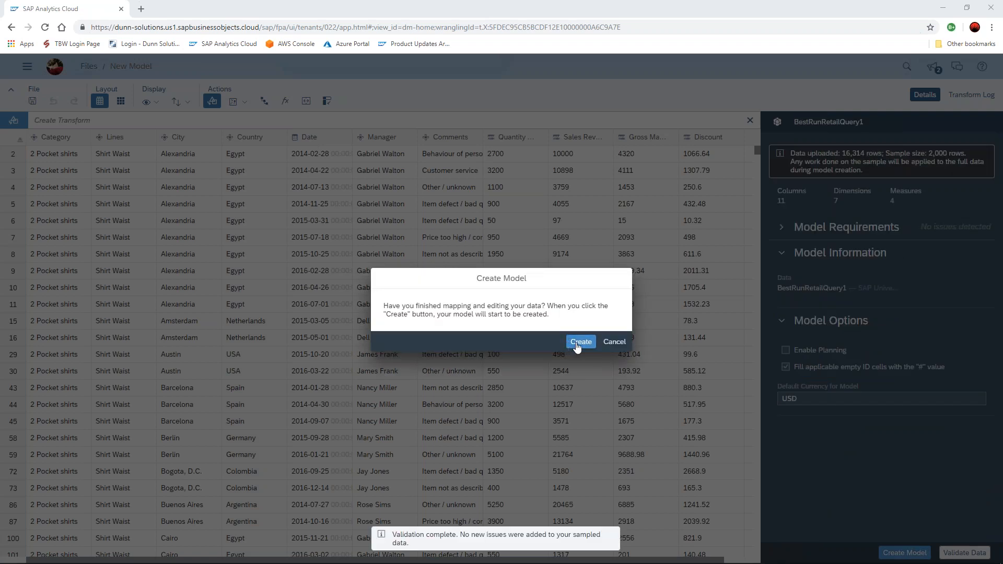
left_click(578, 343)
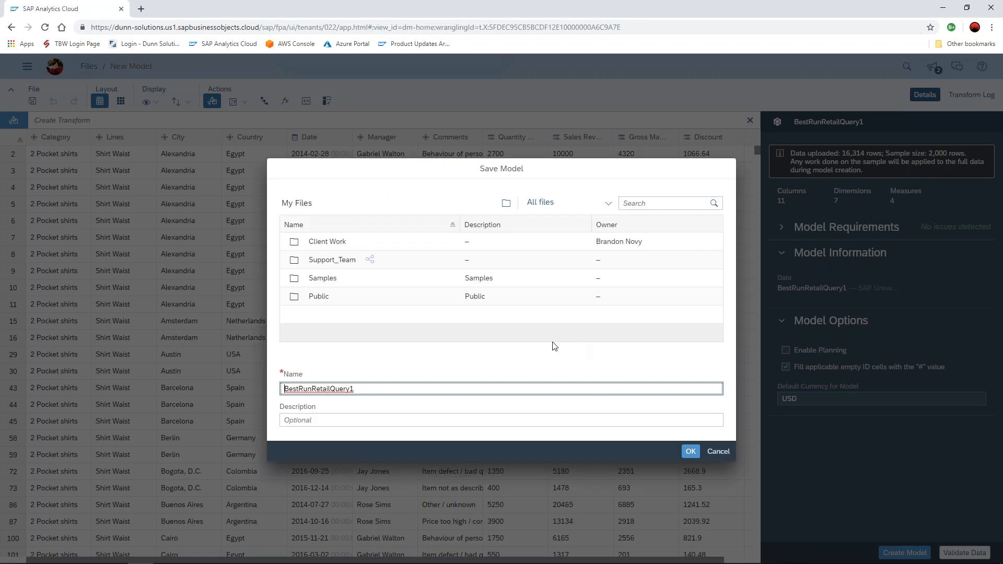
left_click(409, 388)
key("BackSpace")
key("BackSpace")
key("BackSpace")
key("BackSpace")
type("May2")
type("019")
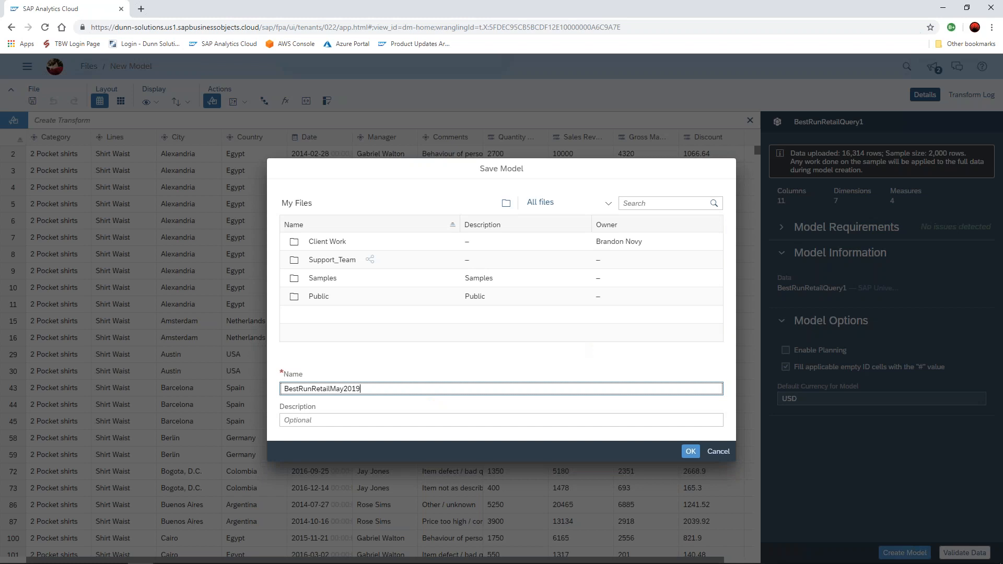
left_click(691, 452)
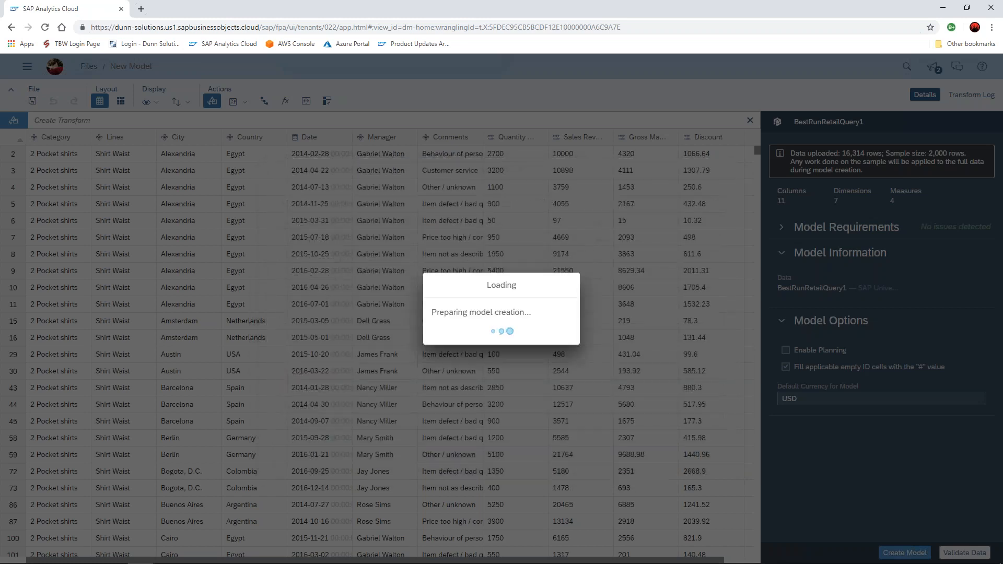
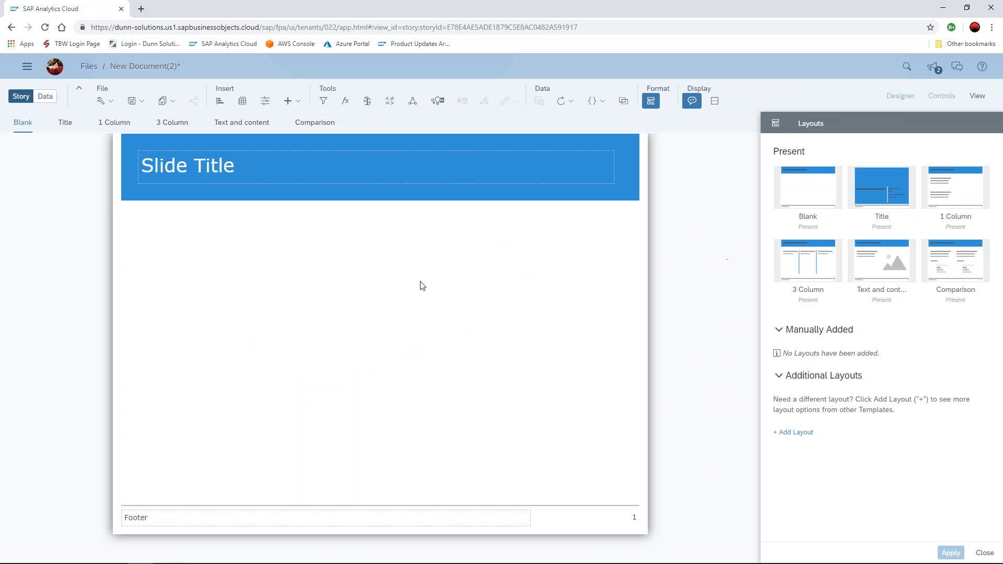
- Add data to the new story from the existing BestRunRetailMay2019 model
left_click(50, 100)
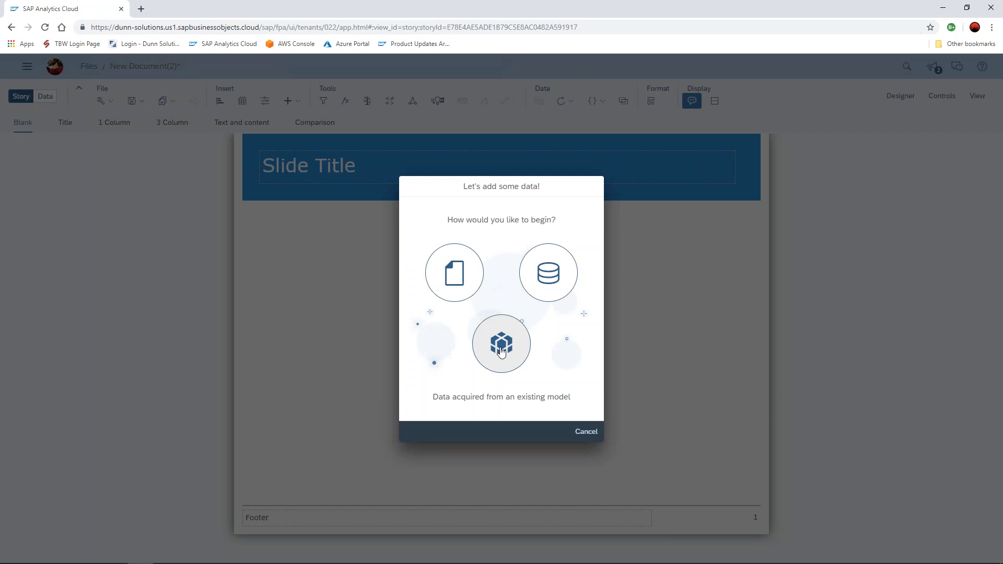
left_click(501, 352)
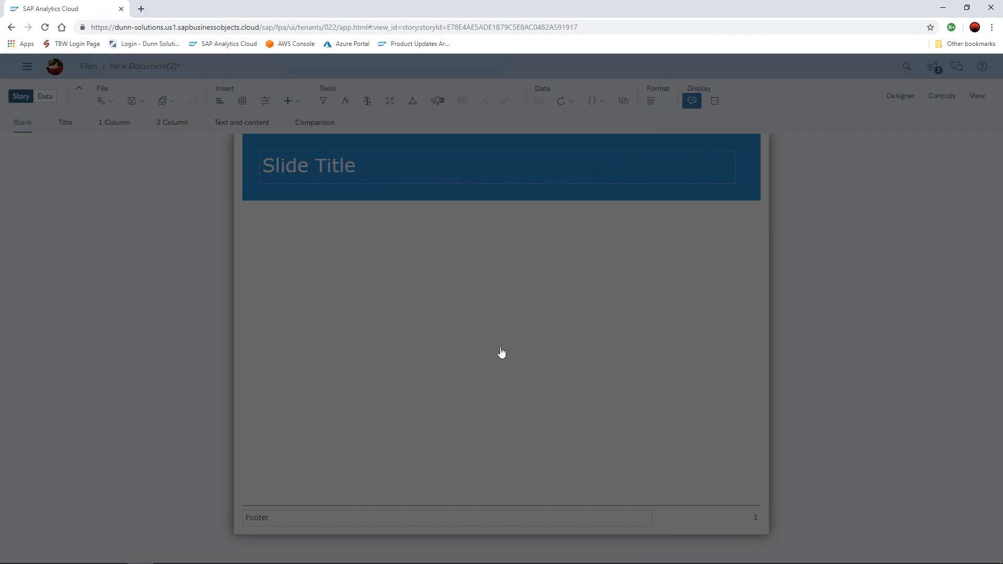
left_click(396, 342)
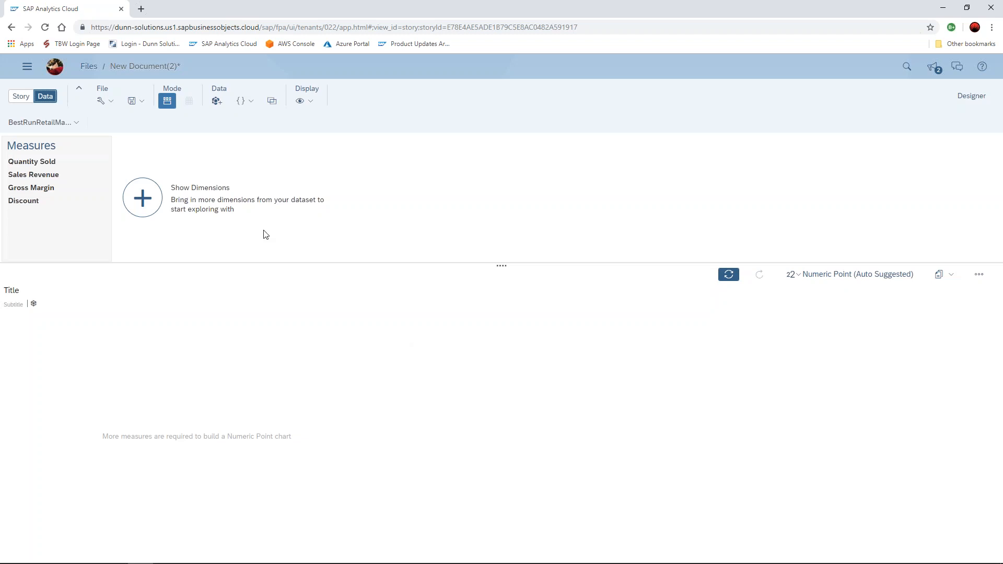
- Show Sales Revenue as a numeric point, copy it to the Blank page and reduce the tile's height to fit the figure closely
left_click(62, 180)
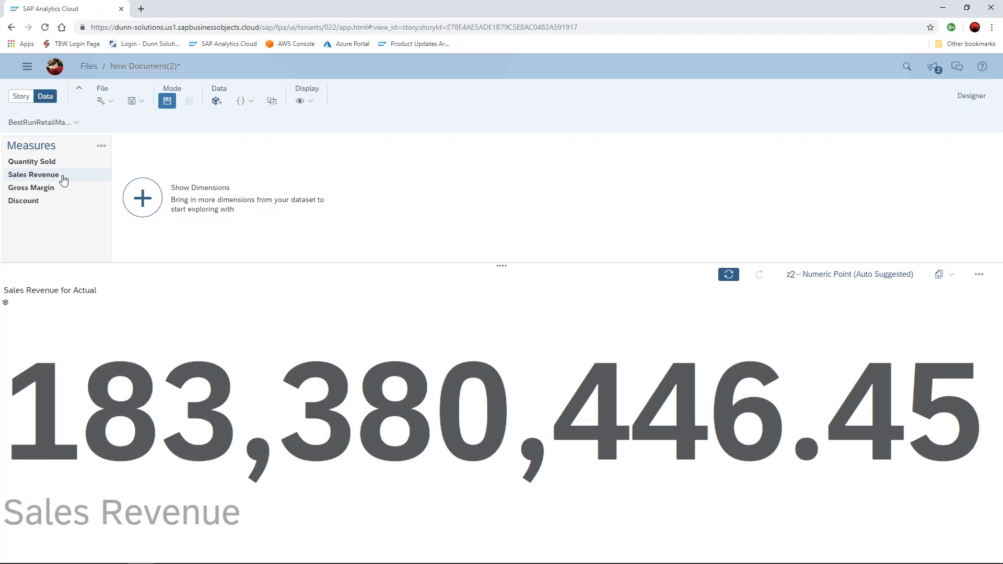
left_click(950, 280)
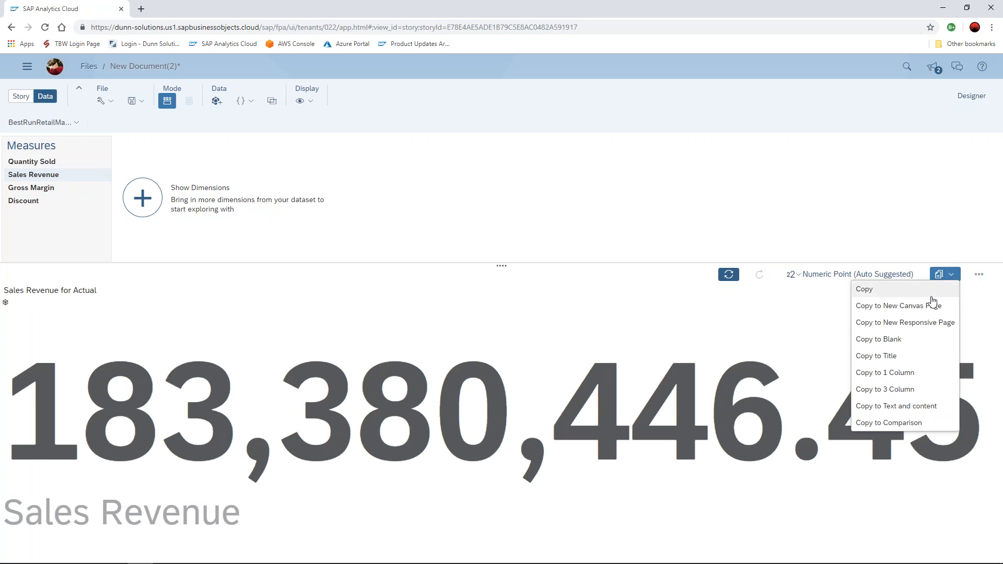
left_click(913, 345)
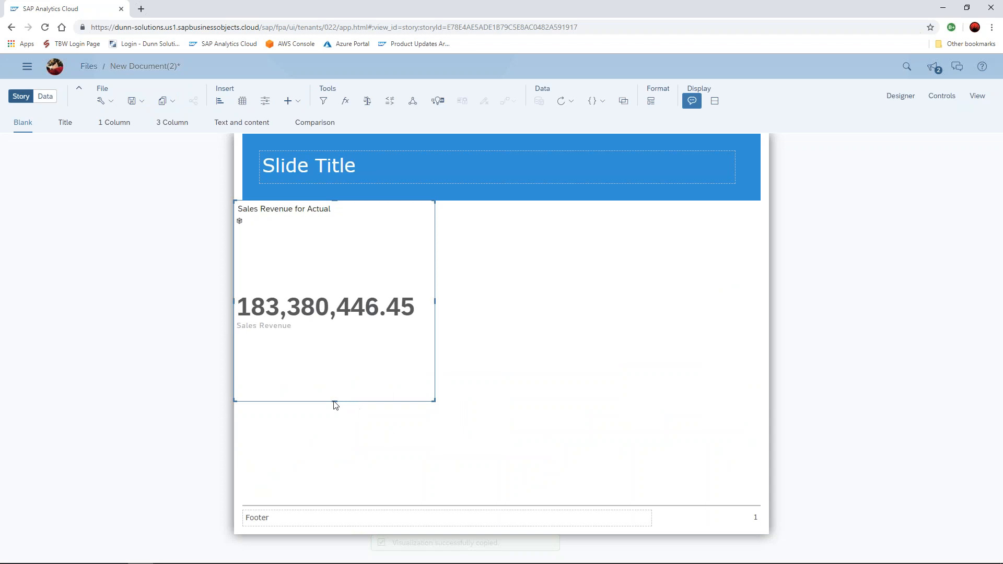
left_click_drag(335, 401, 335, 284)
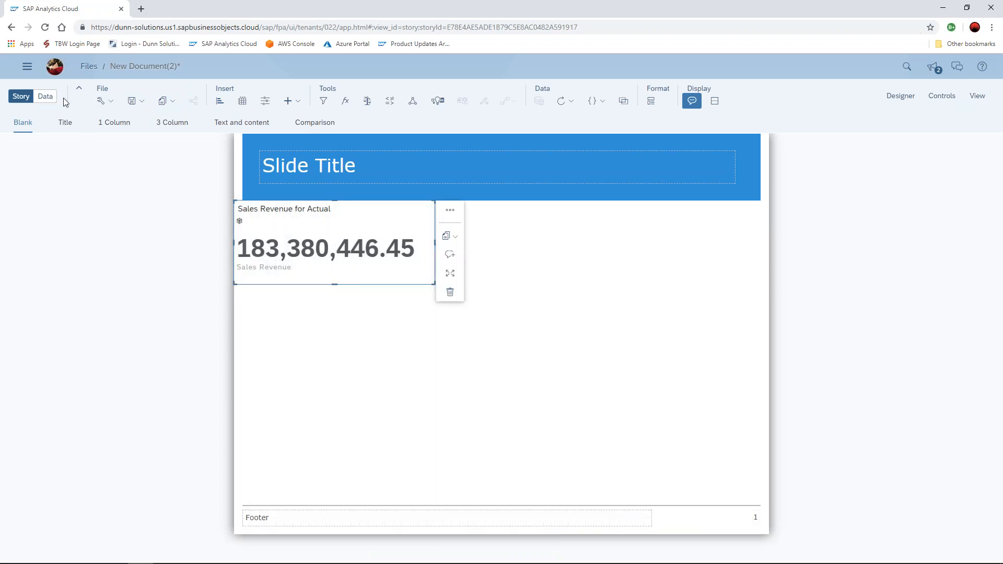
- Return to data exploration and show the Country and City dimensions beside the measures
left_click(46, 97)
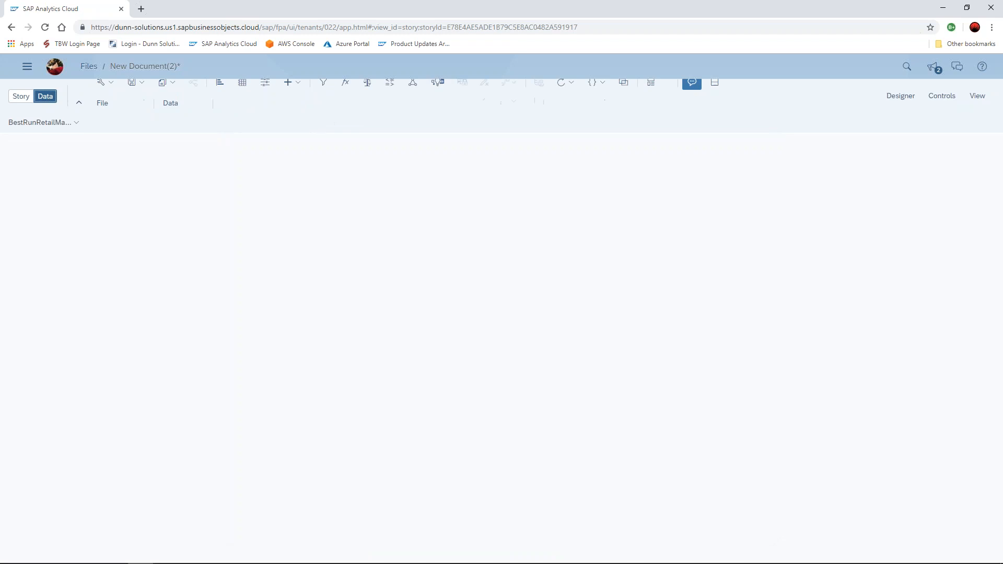
left_click(159, 202)
left_click(134, 310)
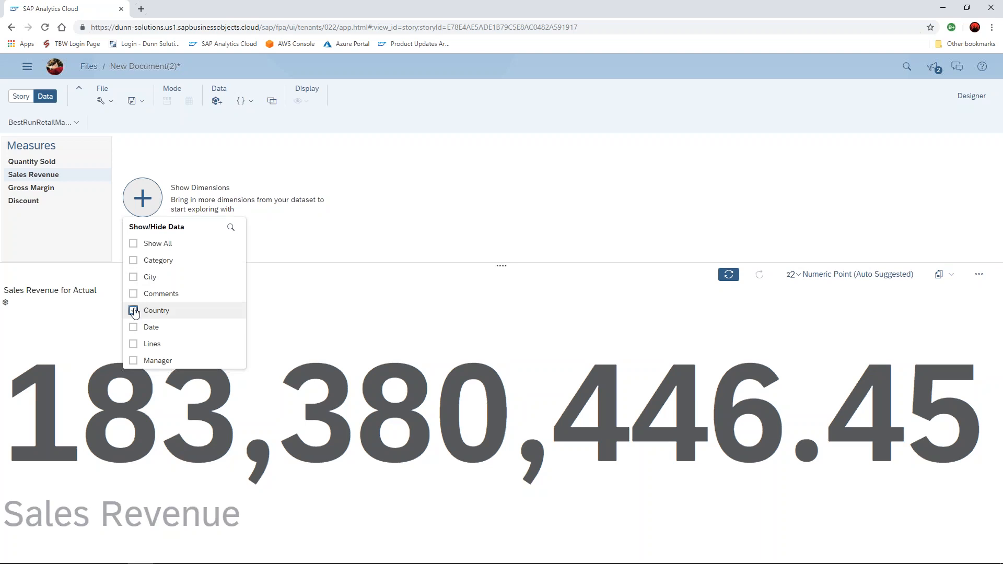
left_click(134, 278)
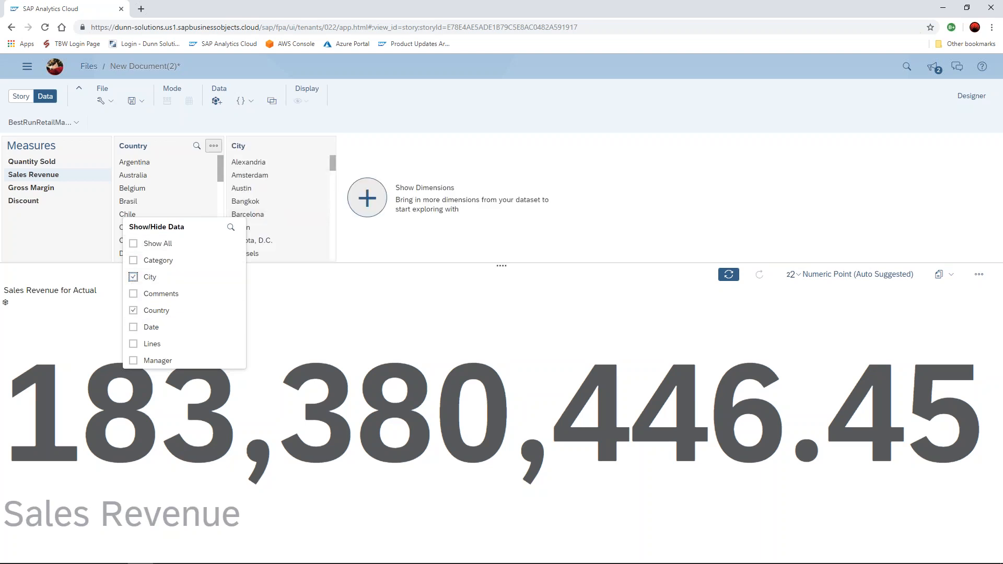
- Filter the Country dimension to USA and break Sales Revenue down by City
left_click_drag(221, 163, 168, 249)
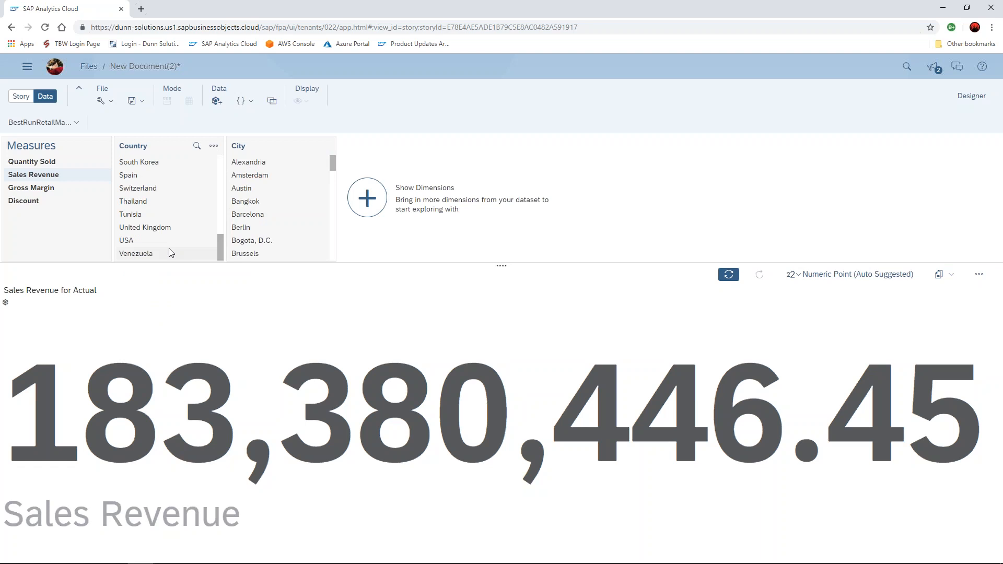
left_click(126, 240)
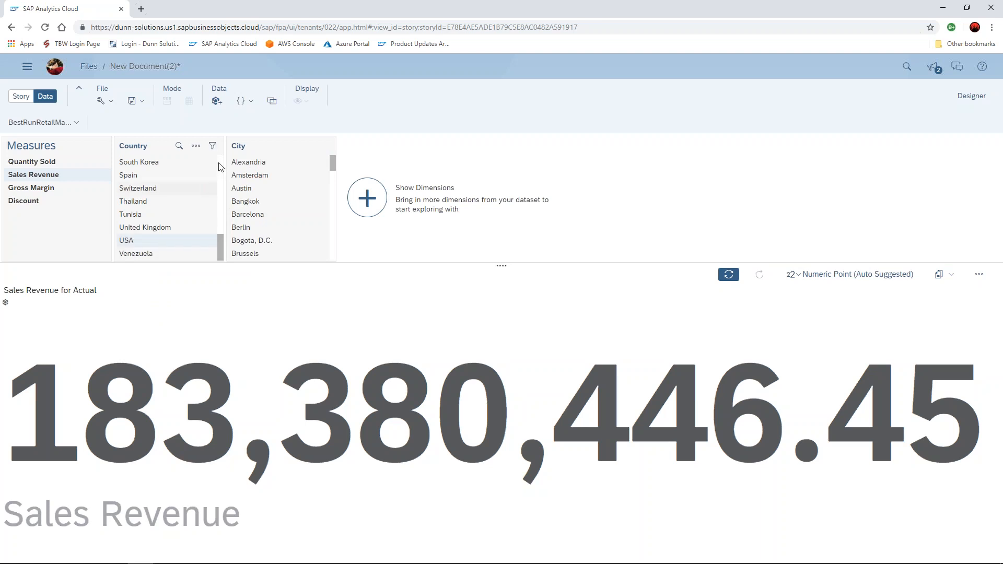
left_click(241, 148)
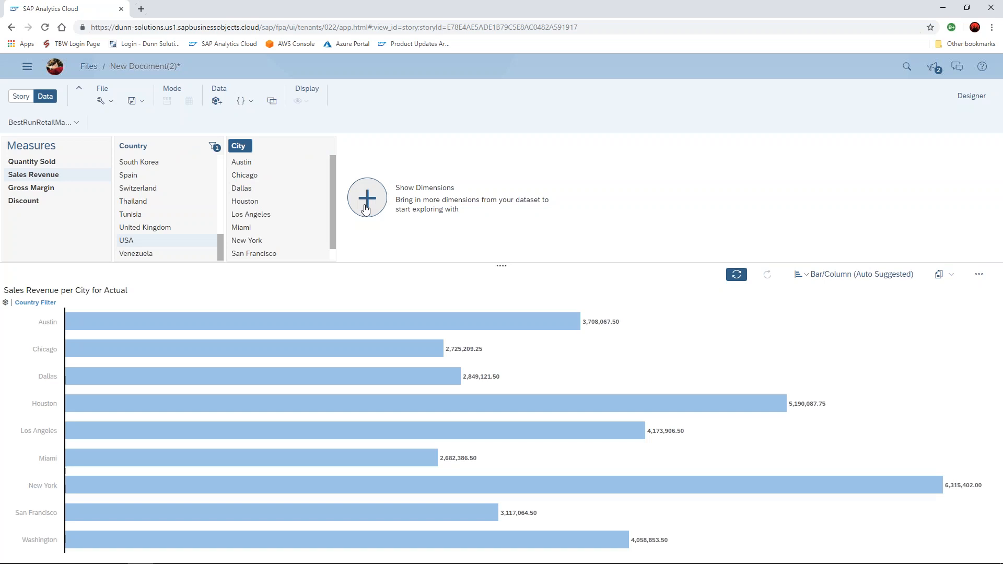
- Keep the suggested bar chart of Sales Revenue per City and copy it to the Blank page
left_click(808, 277)
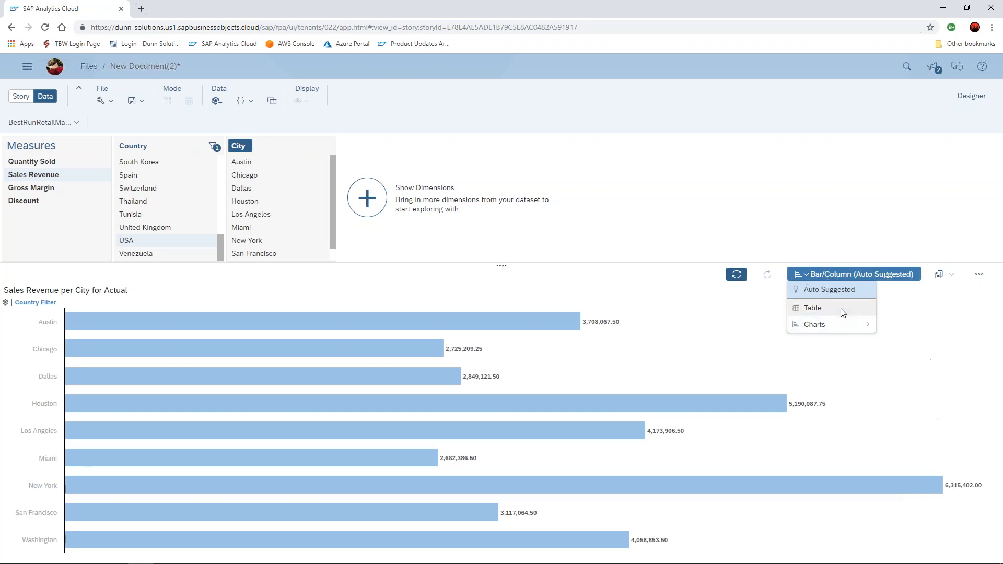
mouse_move(842, 321)
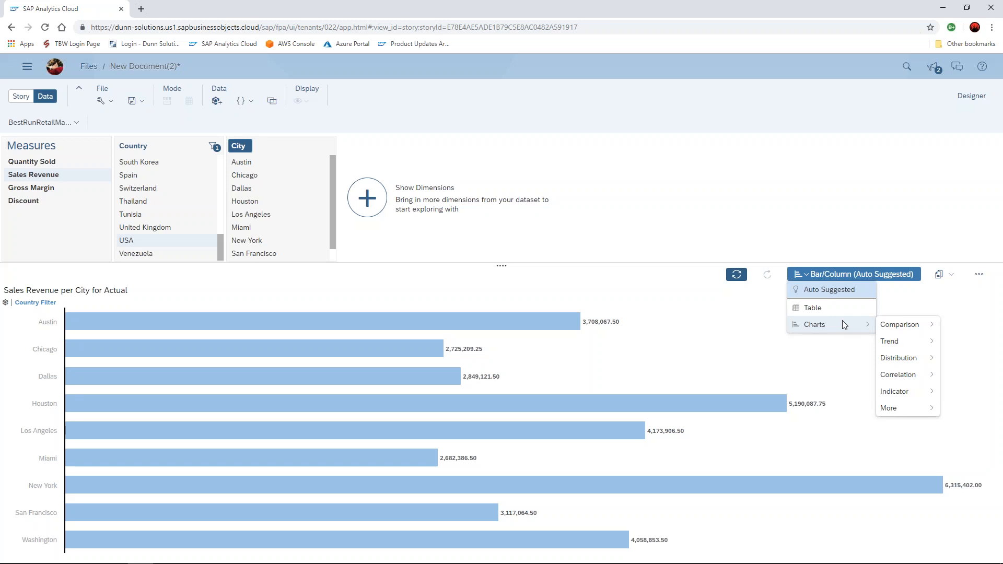
left_click(952, 277)
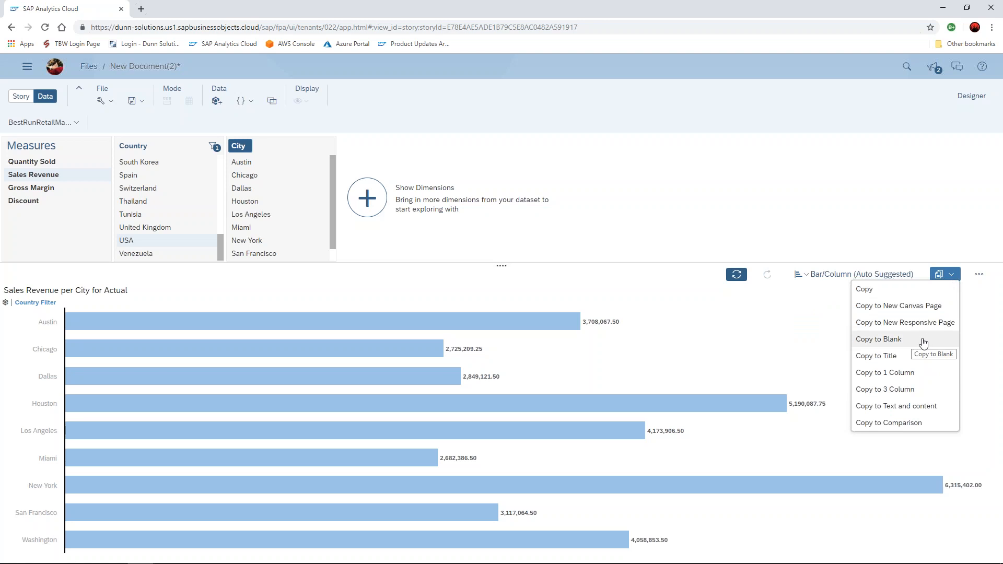
left_click(923, 343)
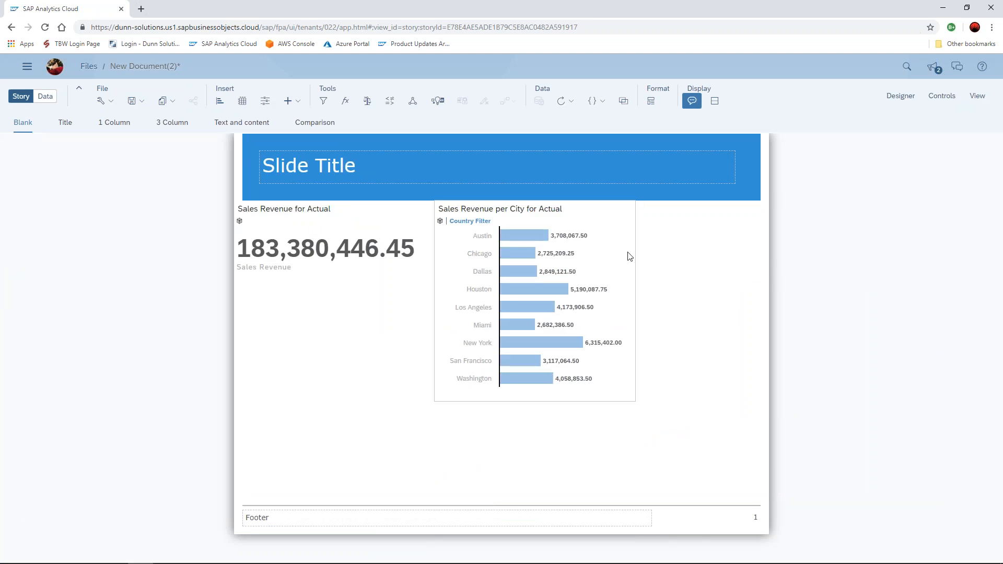
left_click(604, 253)
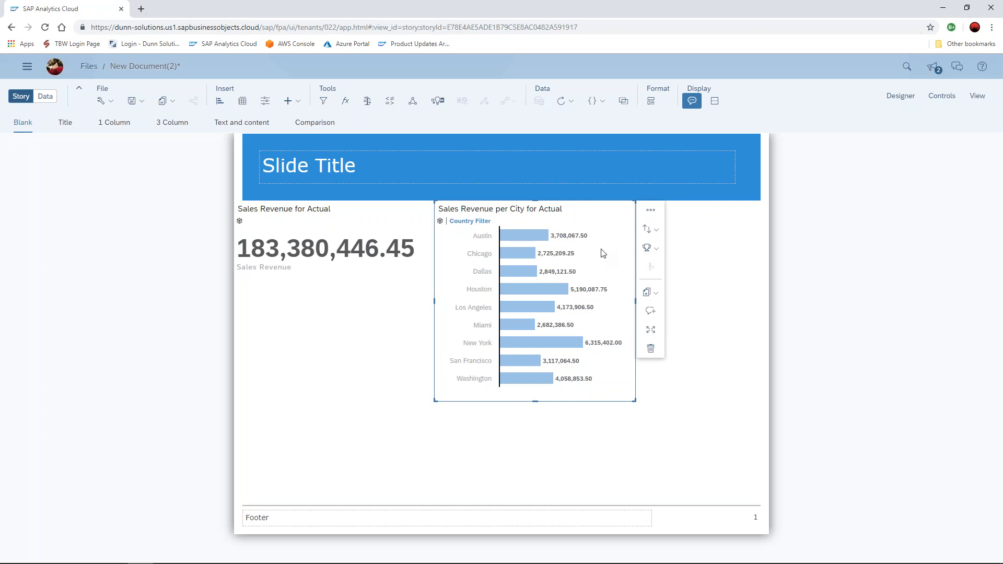
- Use Search to Insight to look up "revenue by date" and choose the Sales Revenue by Date result
left_click(908, 67)
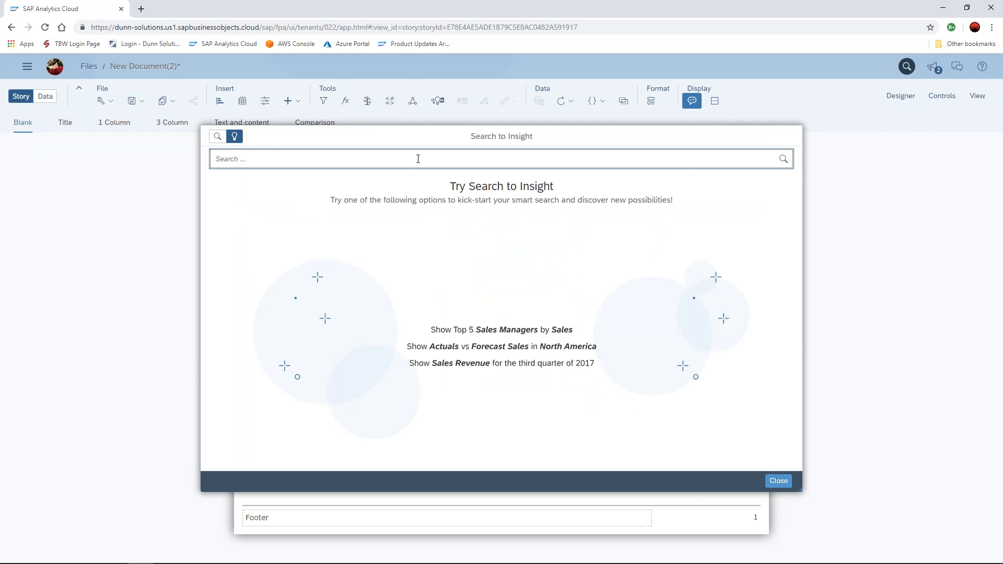
type("revenue by date")
key("Return")
key("Return")
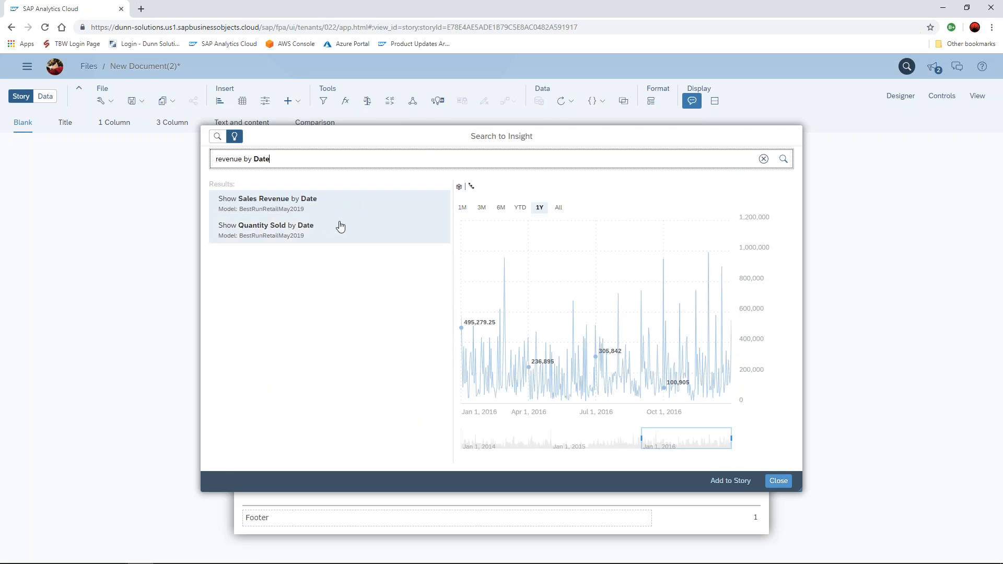
left_click(331, 204)
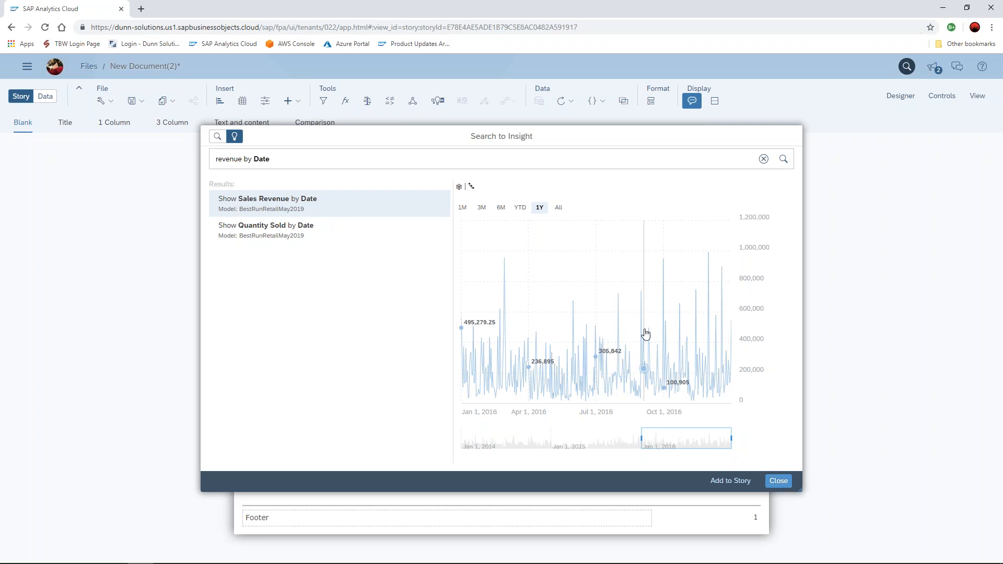
- Set the date level of the Sales Revenue by Date chart to Month and add the chart to the story
left_click(472, 186)
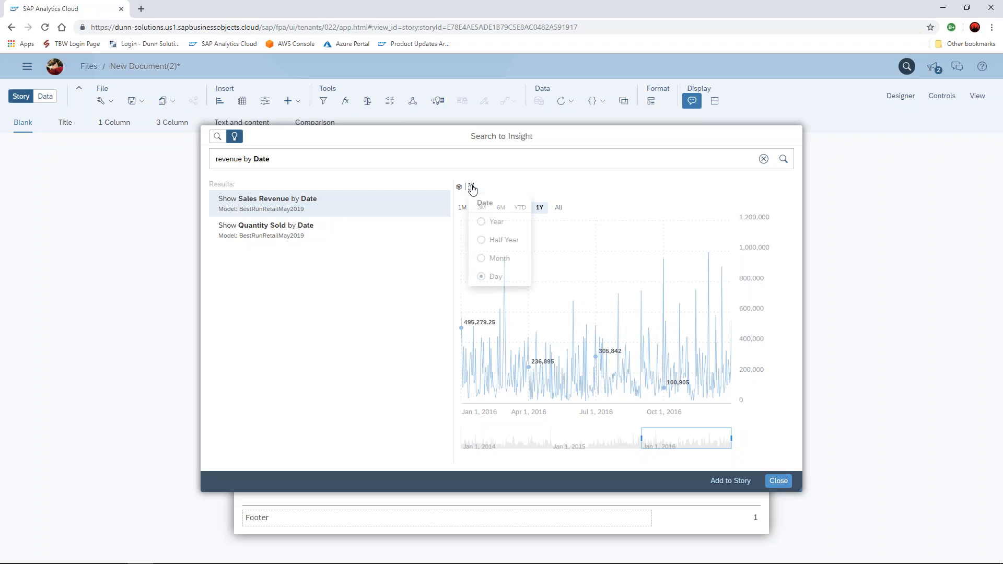
left_click(501, 258)
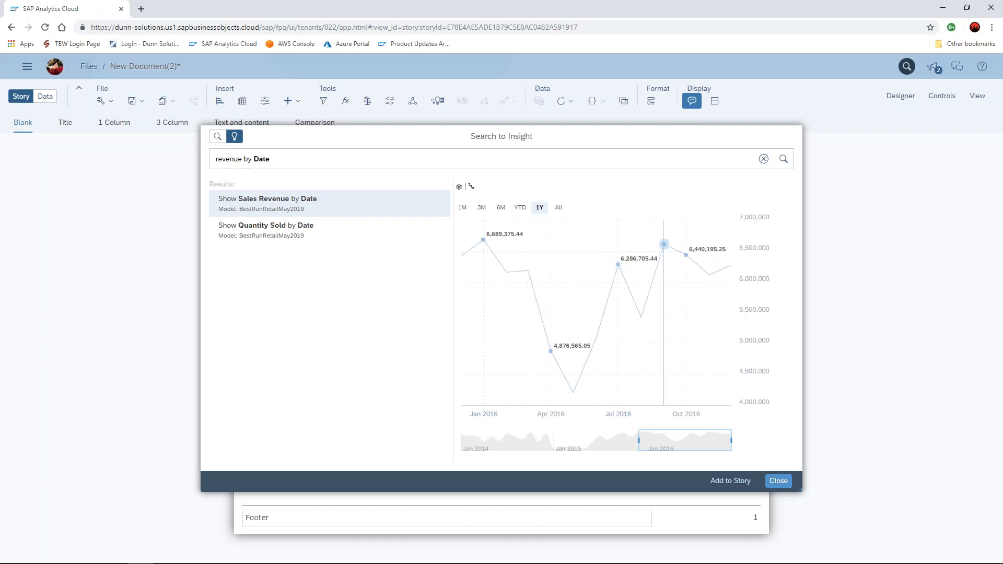
left_click(731, 480)
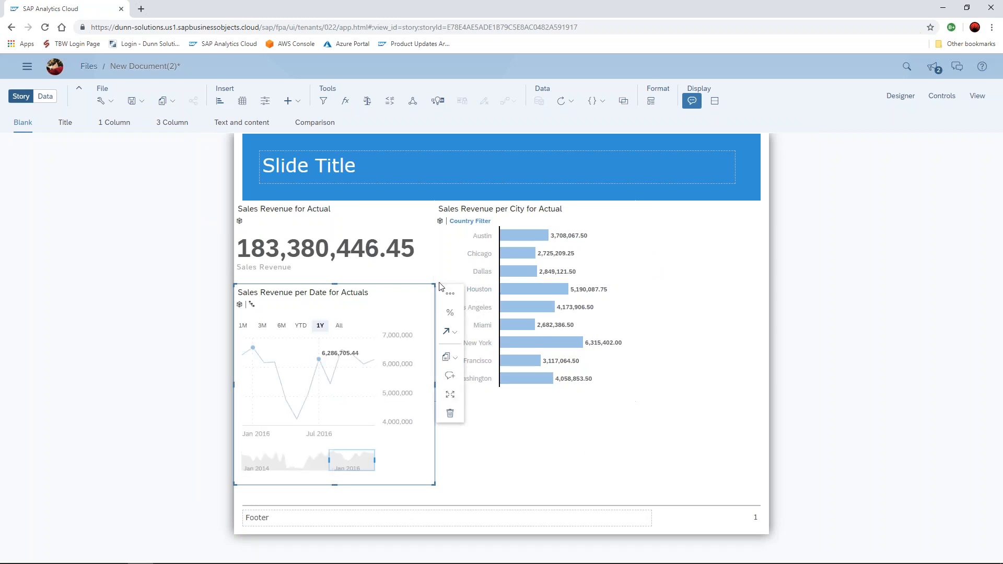
- Reshape the Sales Revenue per Date chart into a strip across the page above the footer and add a Linear Regression forecast
left_click_drag(336, 283, 435, 450)
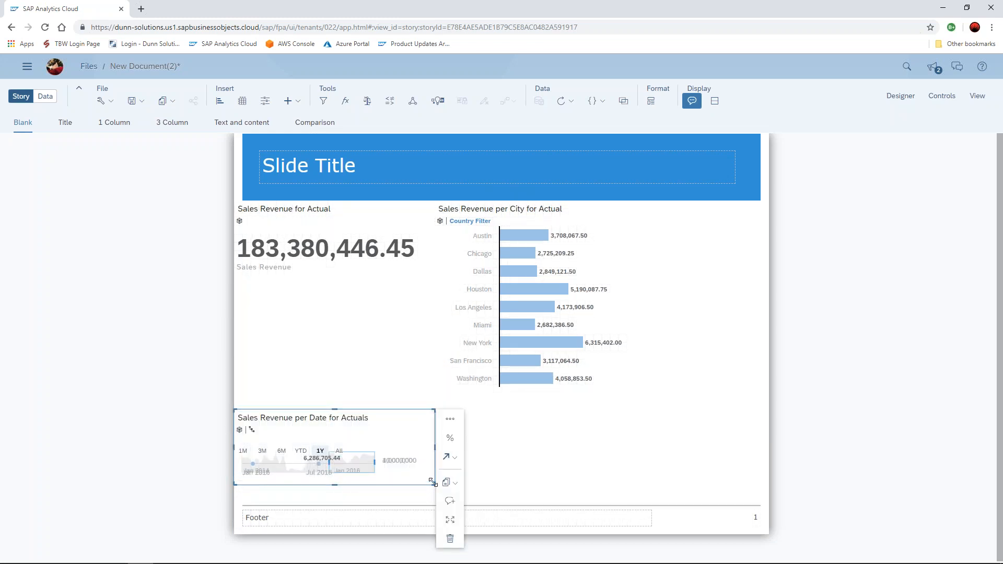
left_click_drag(433, 481, 761, 501)
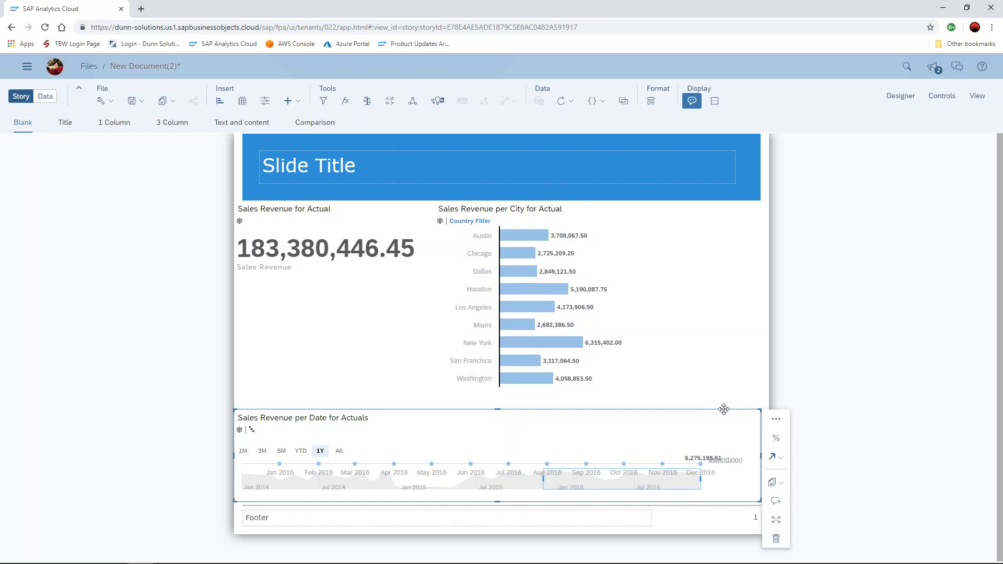
left_click(778, 459)
mouse_move(832, 475)
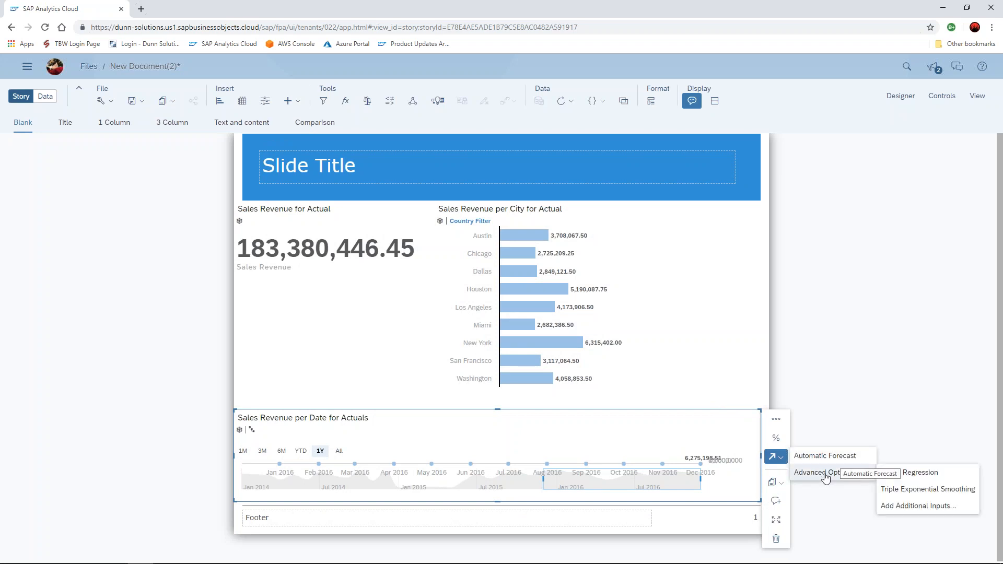
left_click(938, 475)
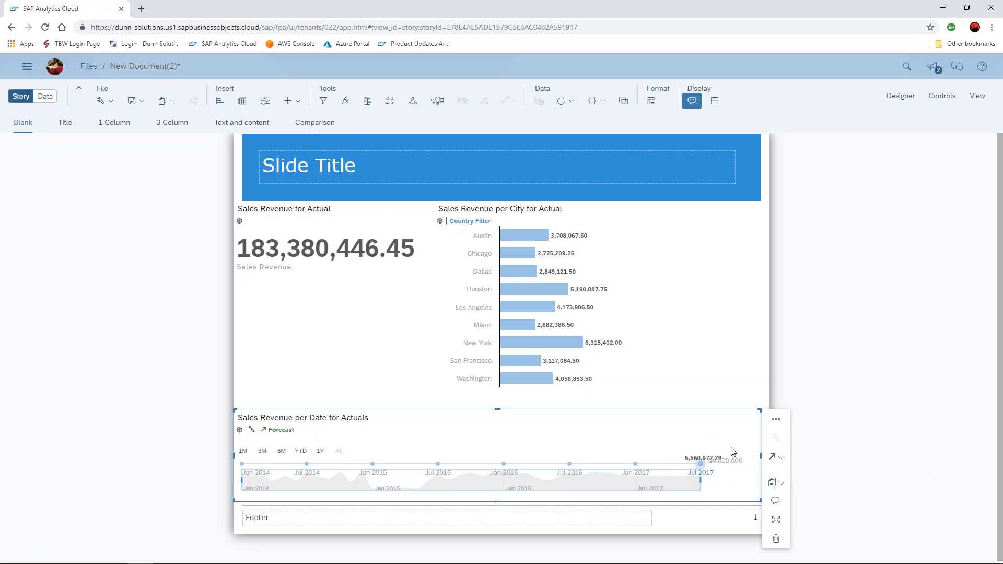
- Examine the Sales Revenue per Date forecast in full screen, and return to the story page
left_click(778, 522)
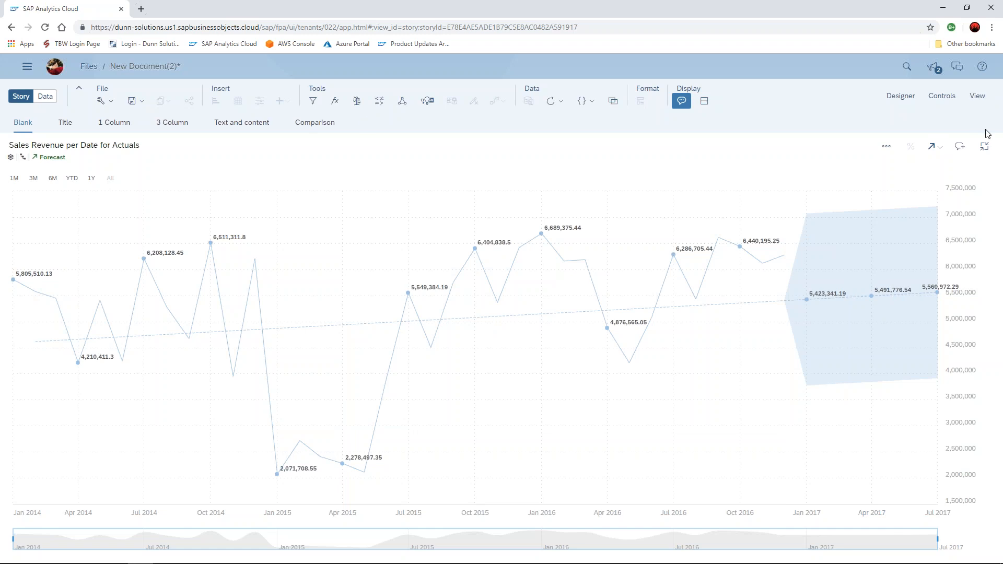
left_click(985, 147)
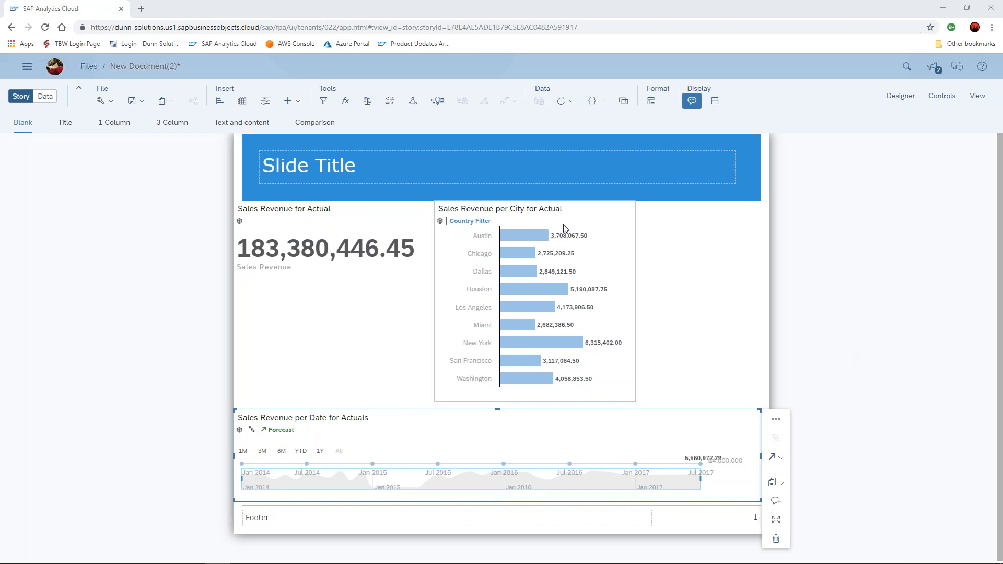
left_click(602, 226)
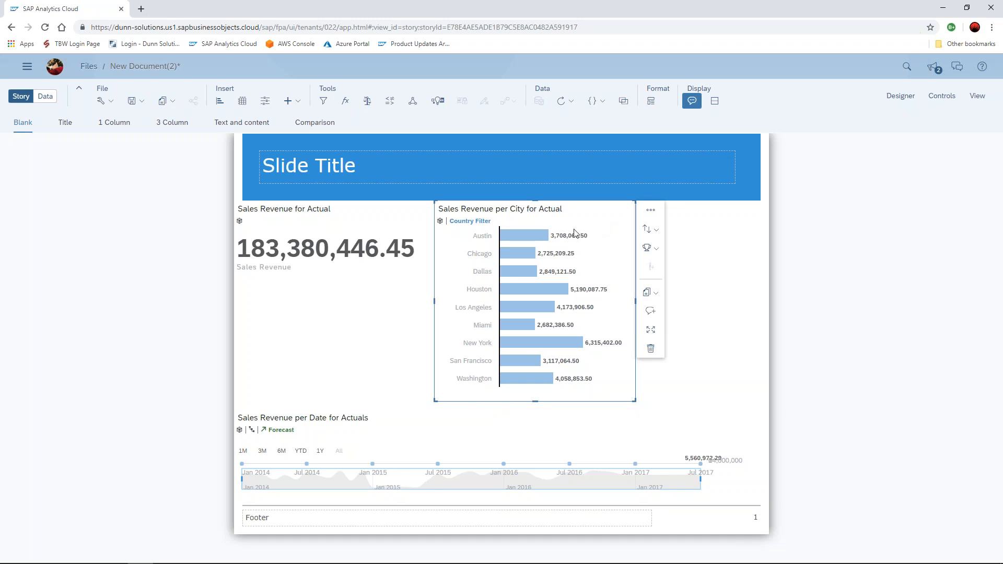
- Add Smart Insights to the Sales Revenue numeric point tile
left_click(375, 225)
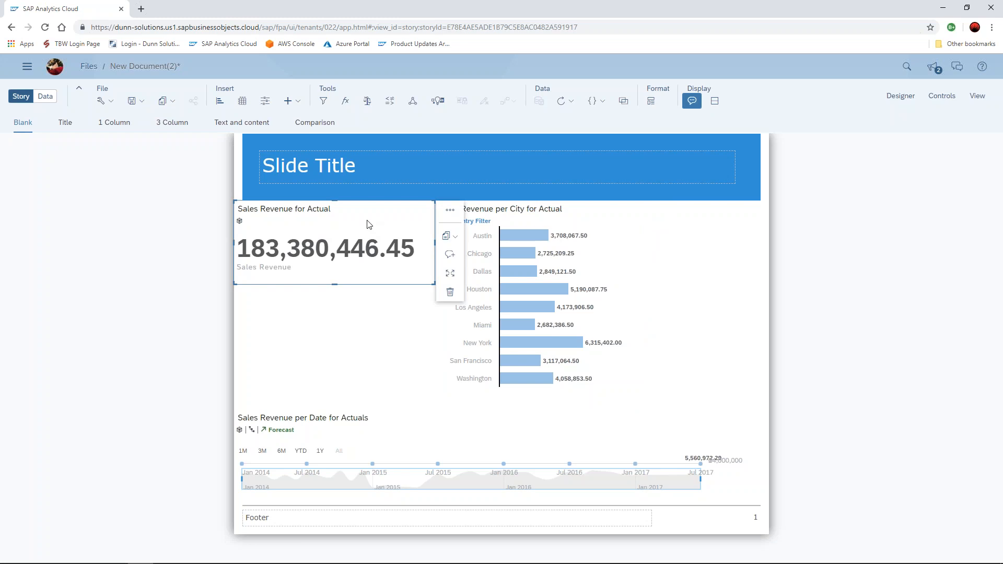
left_click(449, 209)
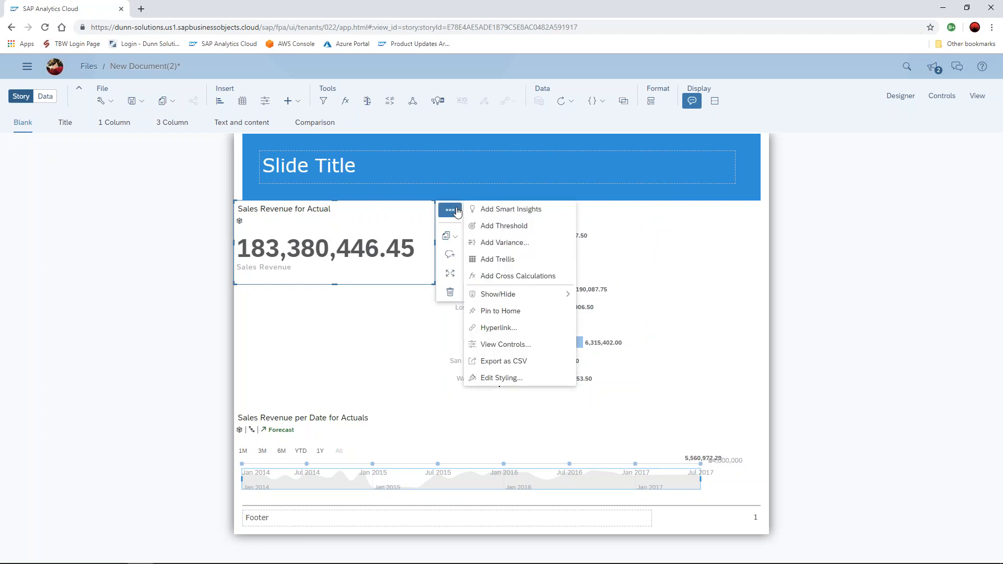
left_click(529, 214)
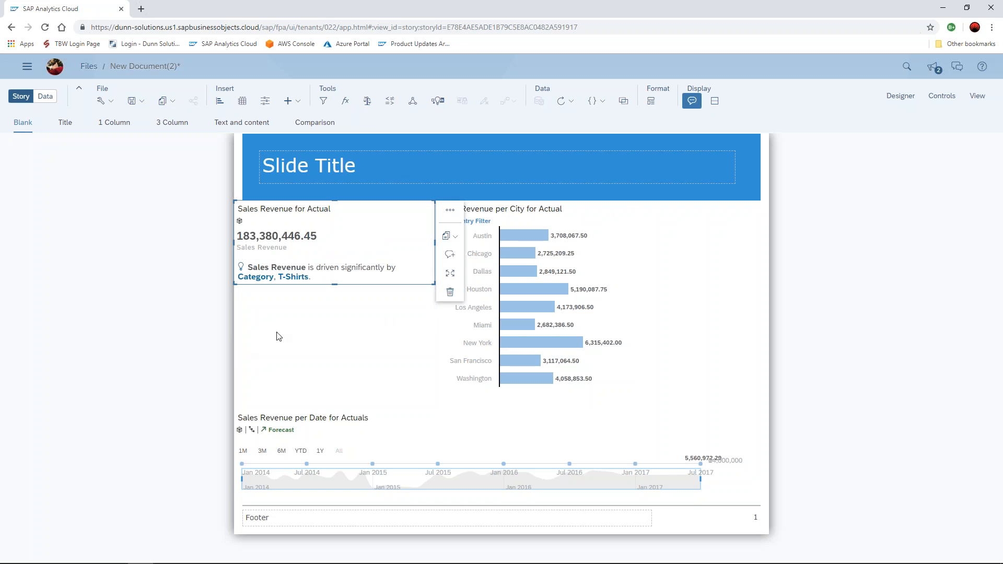
- Add the Sweat-T-Shirts Lines contributor insight to the page as a chart and fit it below the Sales Revenue figure
left_click(281, 279)
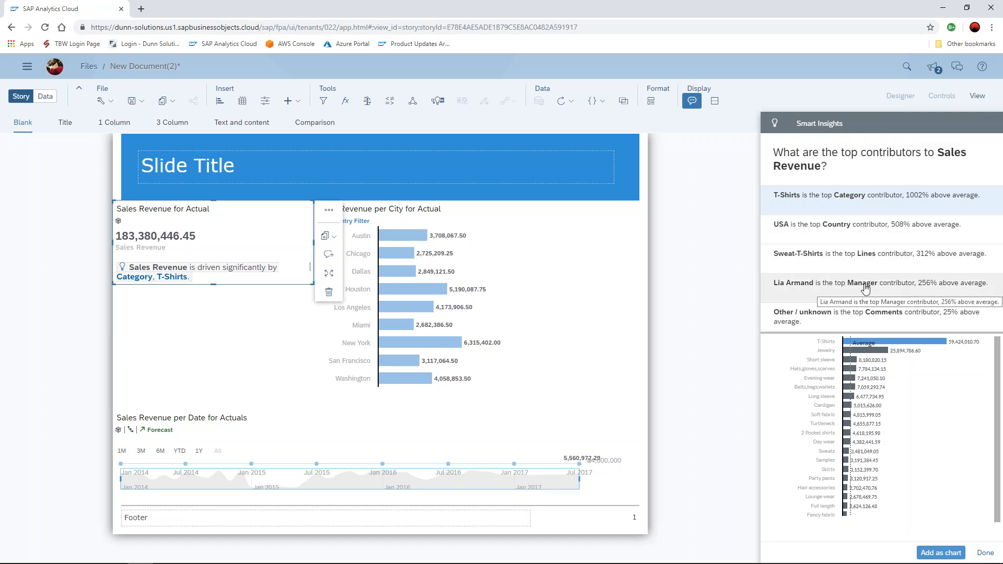
left_click(845, 260)
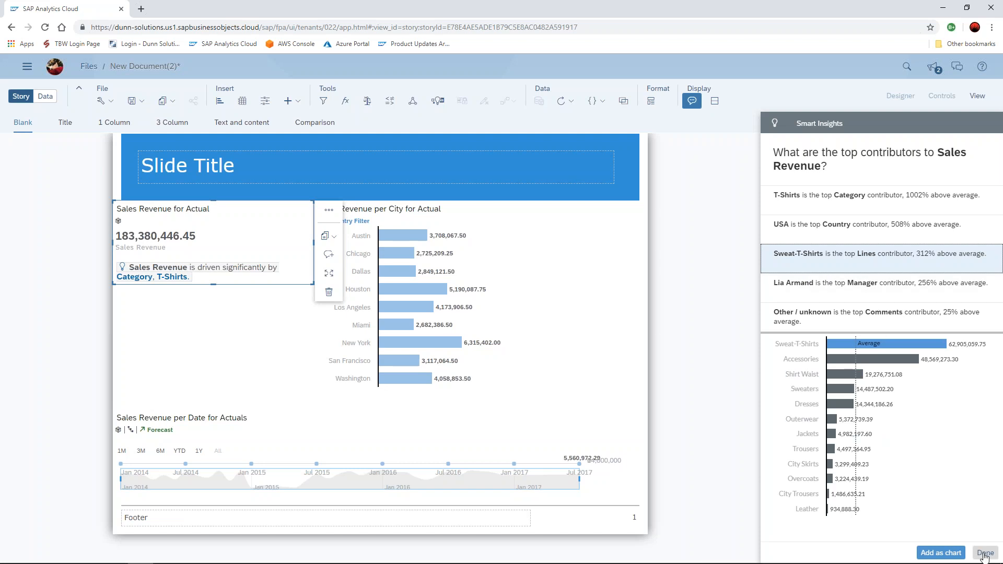
left_click(922, 546)
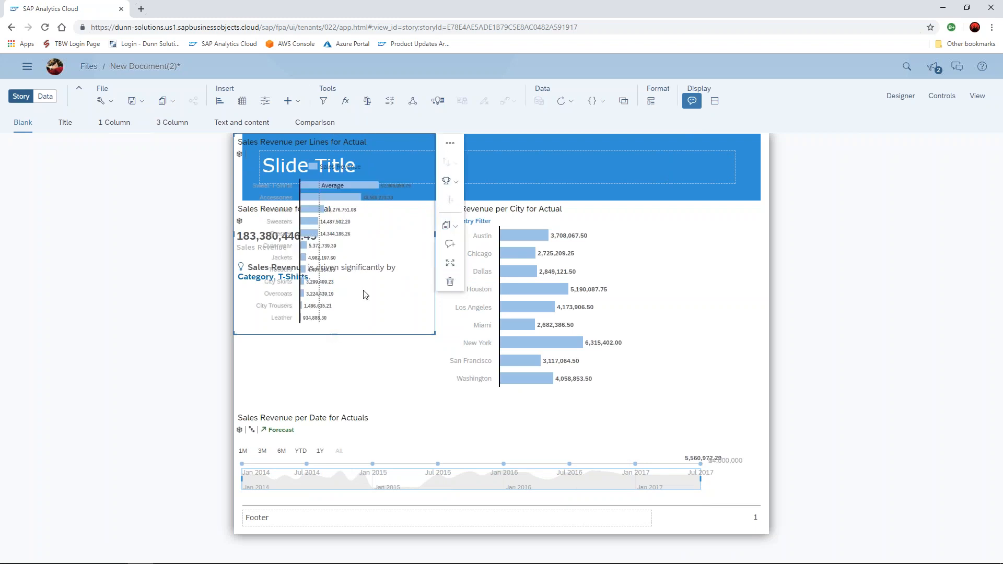
left_click_drag(395, 200, 363, 222)
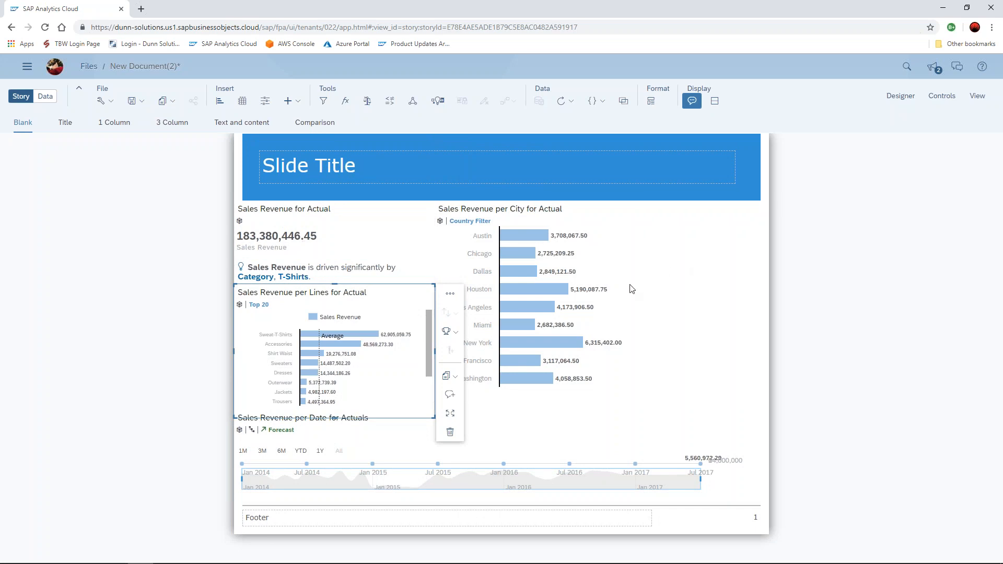
- Examine the Smart Insights on top Sales Revenue contributors for Chicago in the city chart, and close them
left_click(591, 258)
left_click(523, 258)
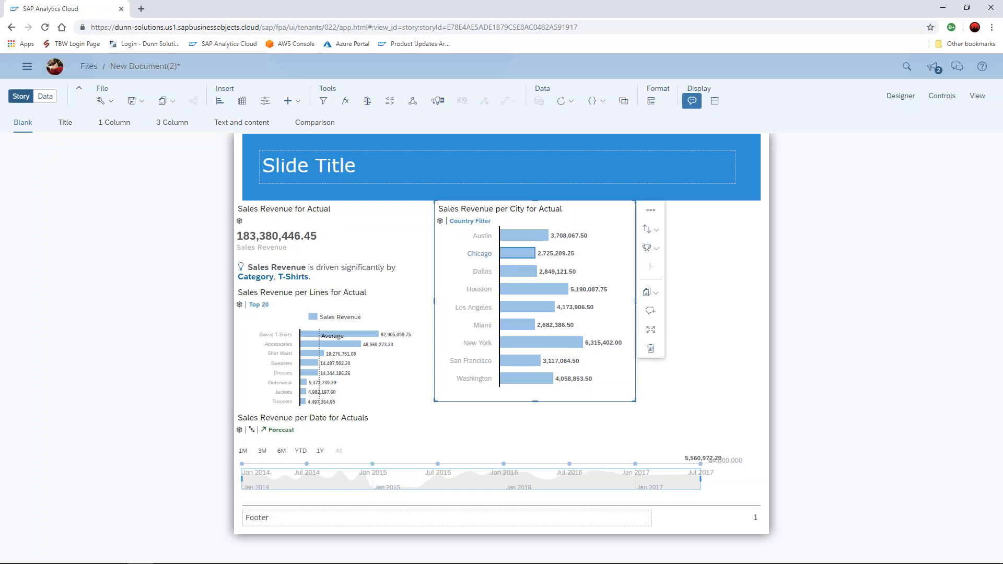
left_click(524, 256)
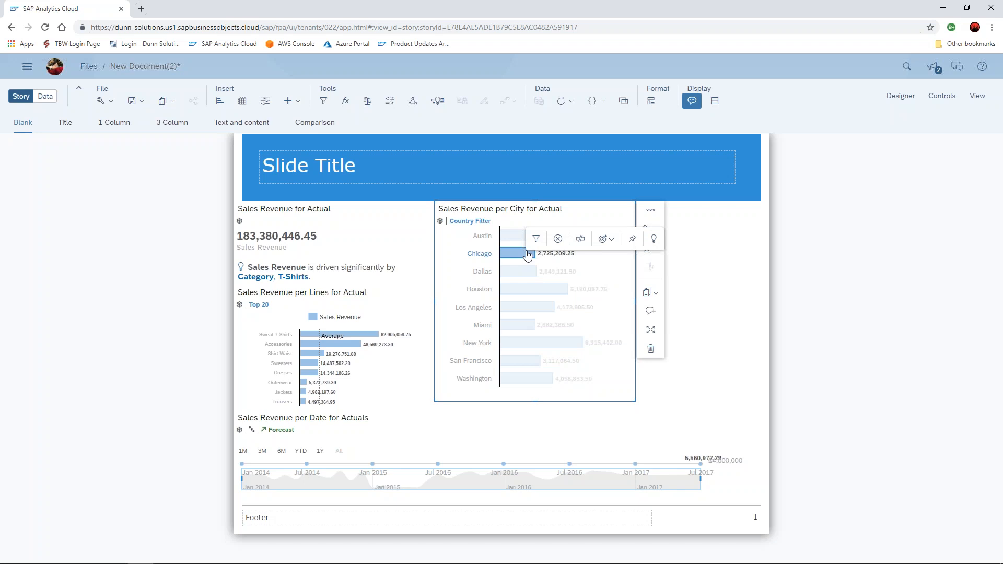
left_click(655, 241)
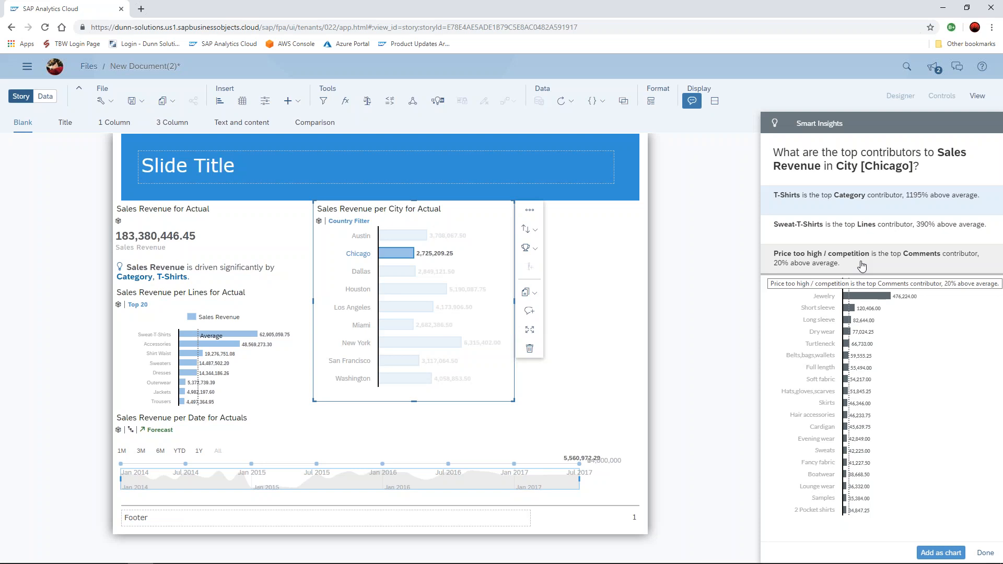
left_click(986, 553)
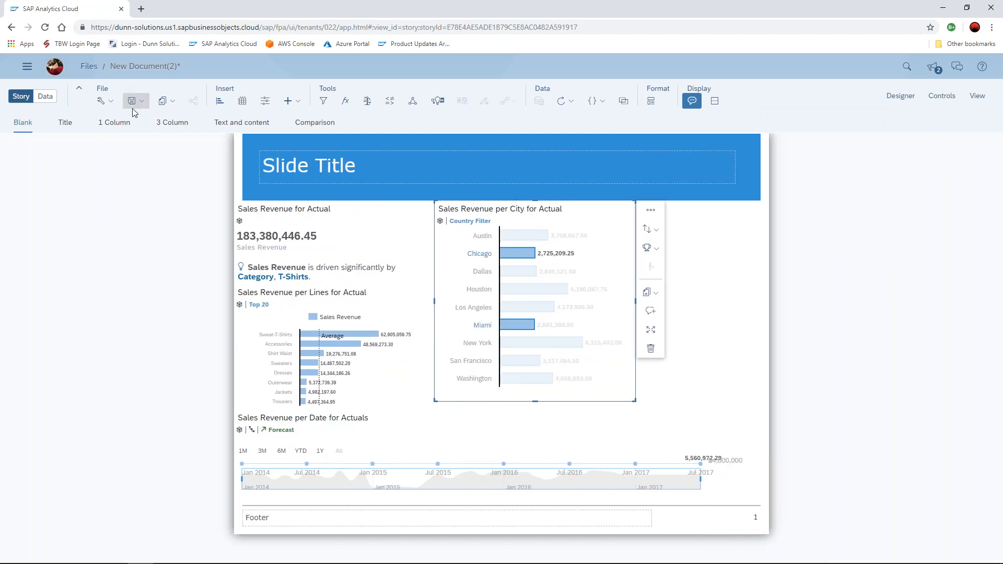
- Save the story in My Files with the title Sales, leaving out the unsaved data view chart
left_click(134, 102)
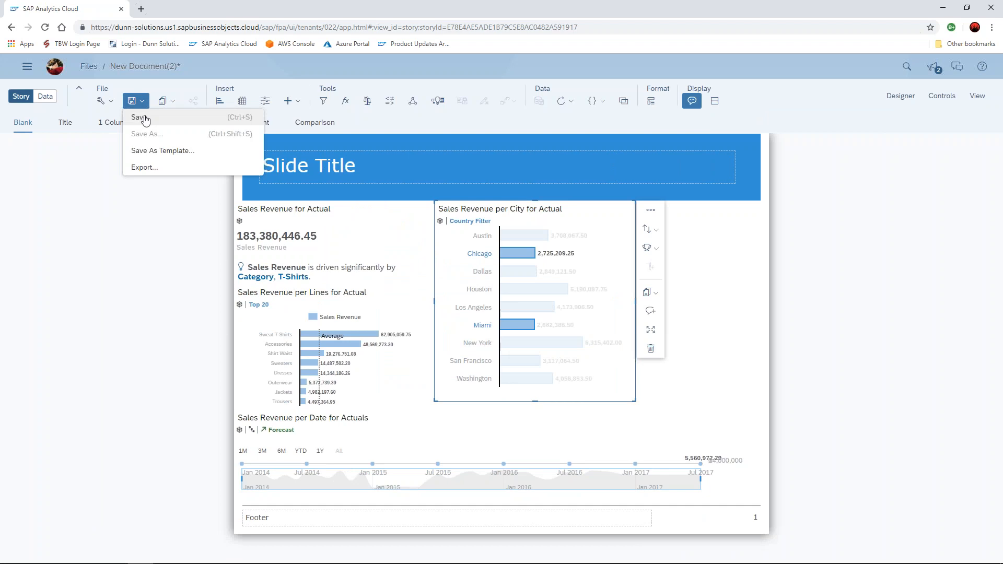
left_click(149, 121)
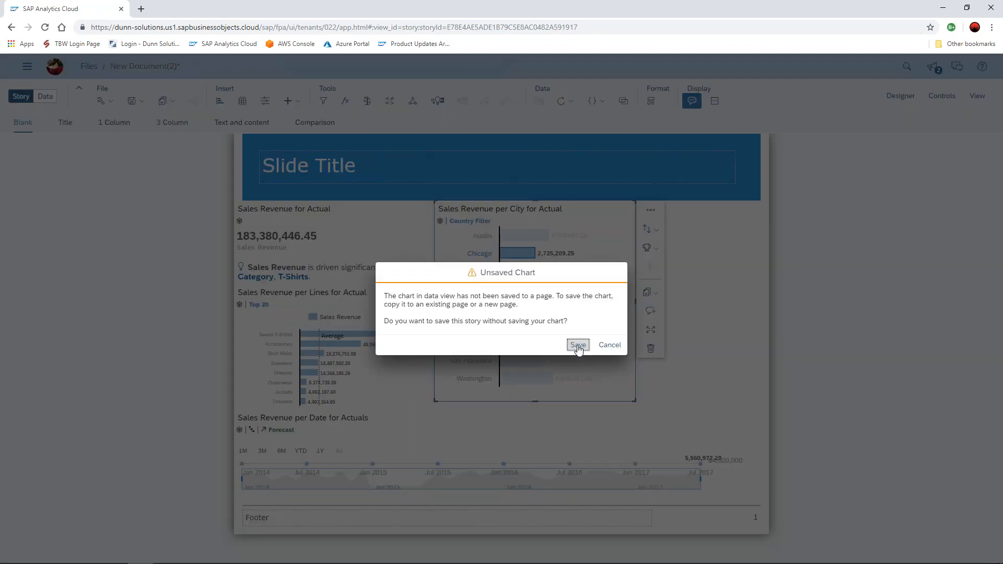
left_click(578, 346)
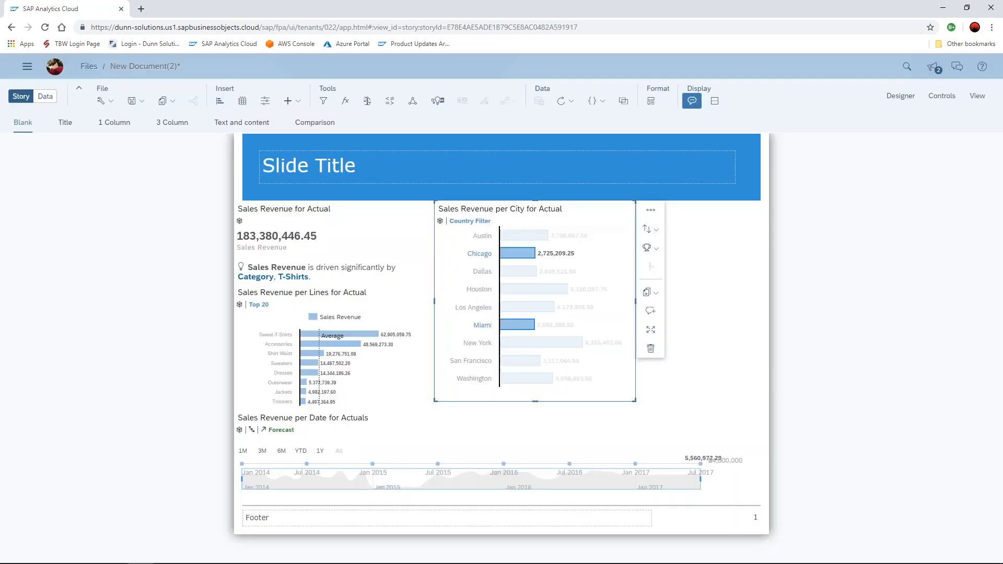
left_click(133, 104)
left_click_drag(351, 380, 244, 358)
type("Sales")
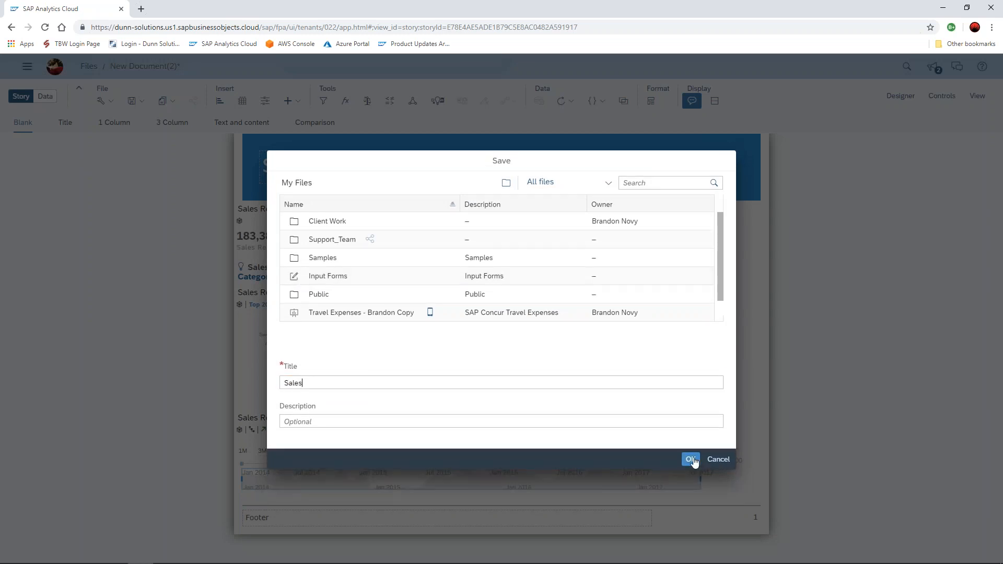
left_click(691, 459)
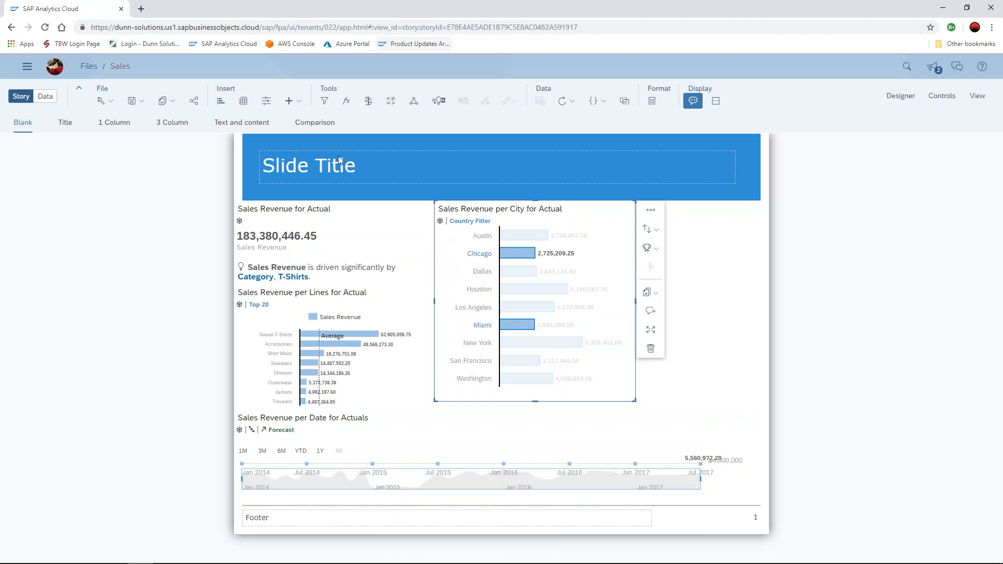
- Create a new story that starts with a Smart Discovery on the BestRunRetailMay2019 model
left_click(27, 68)
mouse_move(51, 116)
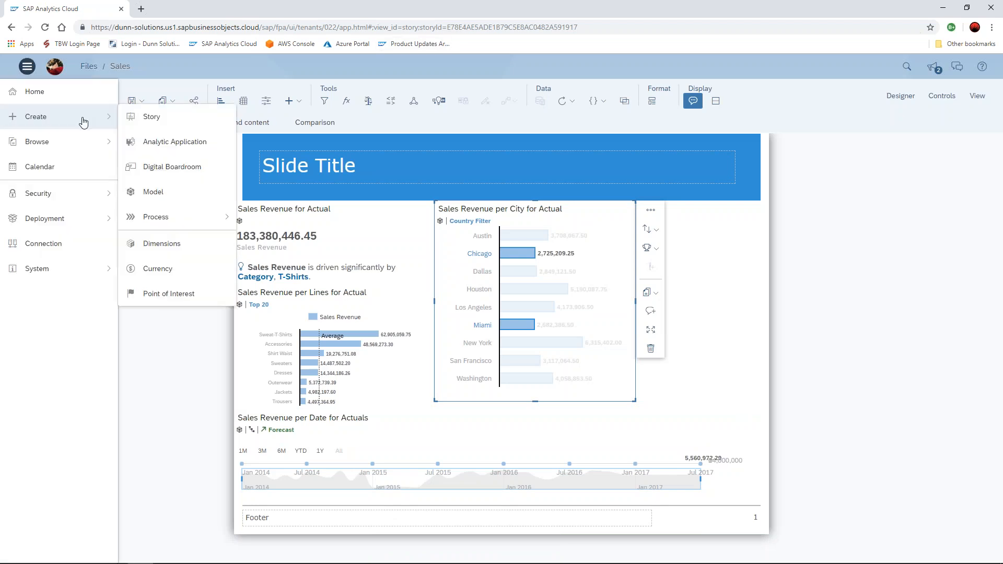
left_click(171, 125)
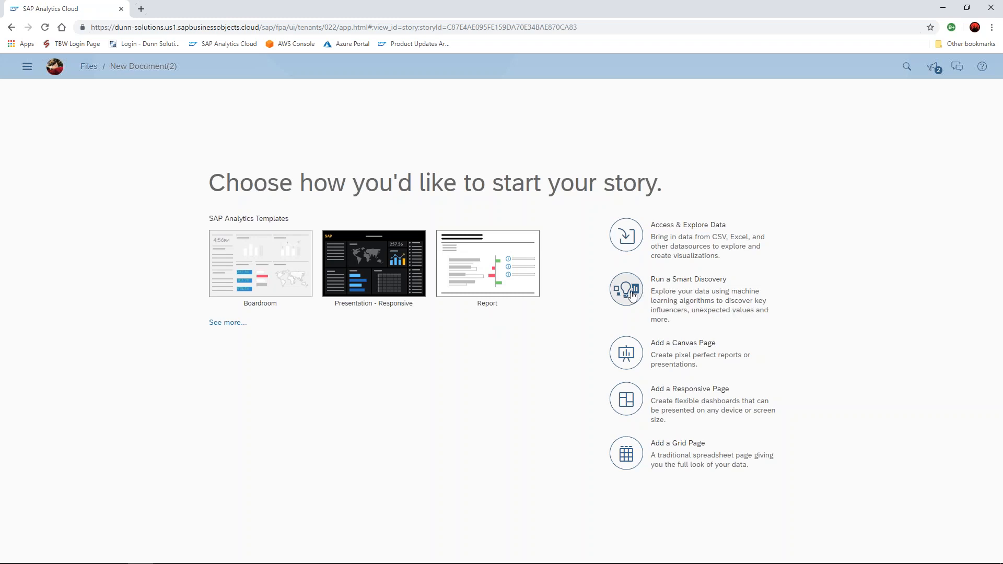
left_click(632, 295)
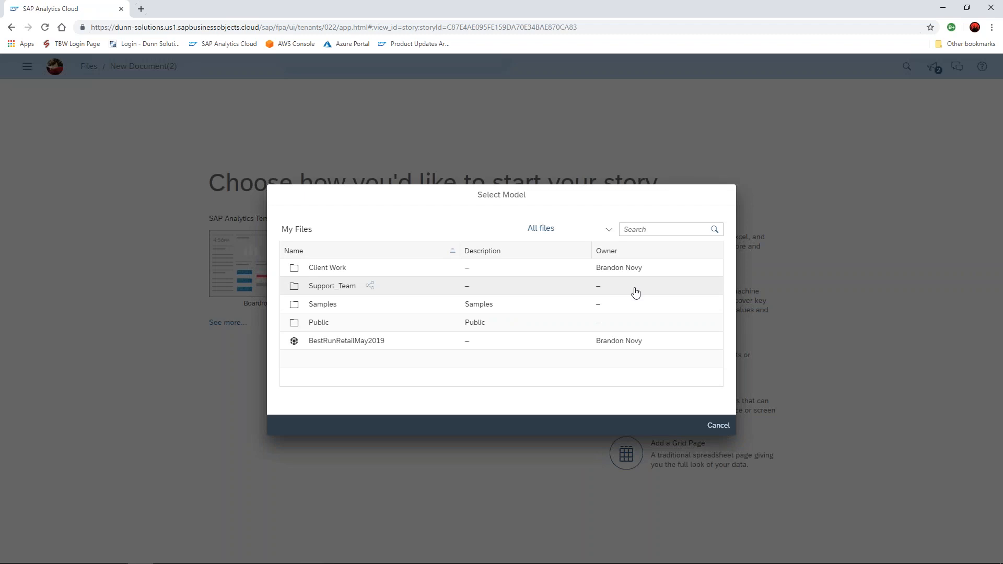
left_click(397, 345)
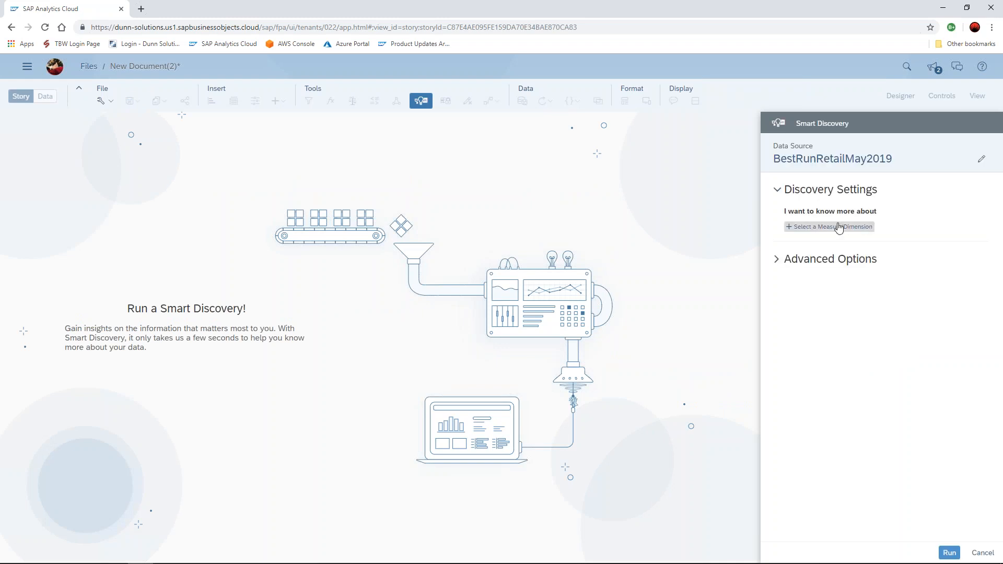
- Set Quantity Sold as the measure to know more about, and run the Smart Discovery
left_click(857, 231)
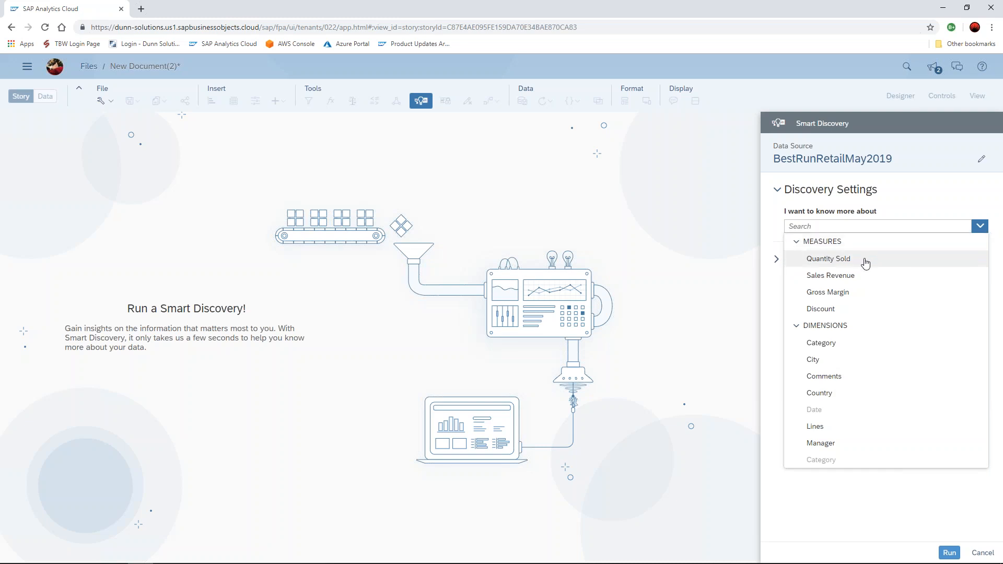
left_click(865, 264)
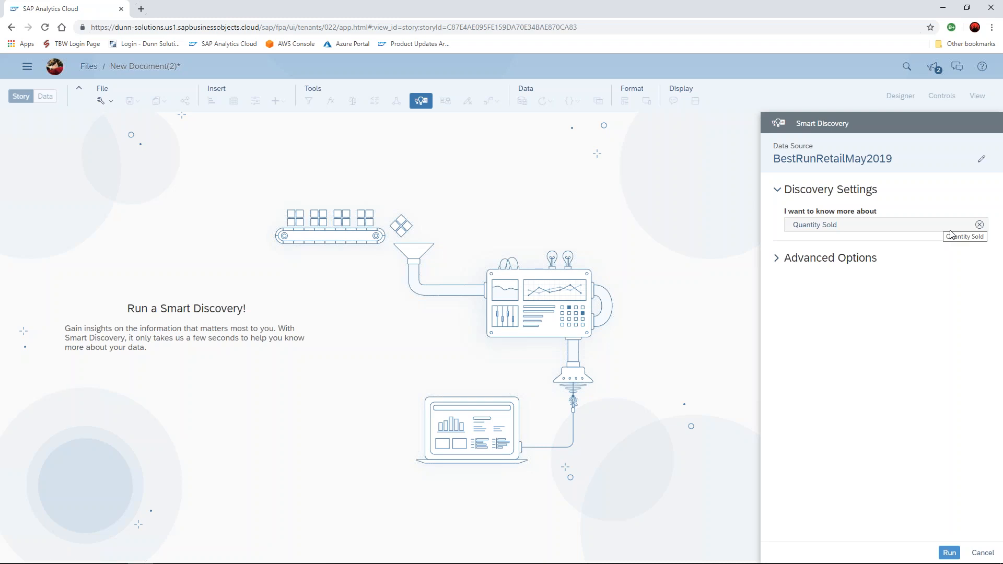
left_click(948, 553)
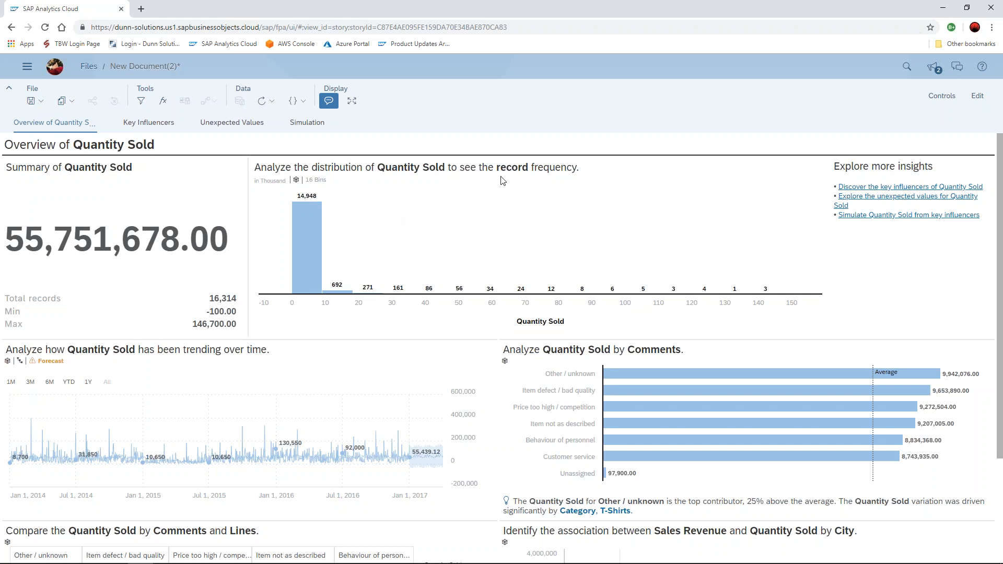
- Switch the Quantity Sold trend chart to the Month date level, and review the remaining overview charts
scroll(501, 183, "down", 1)
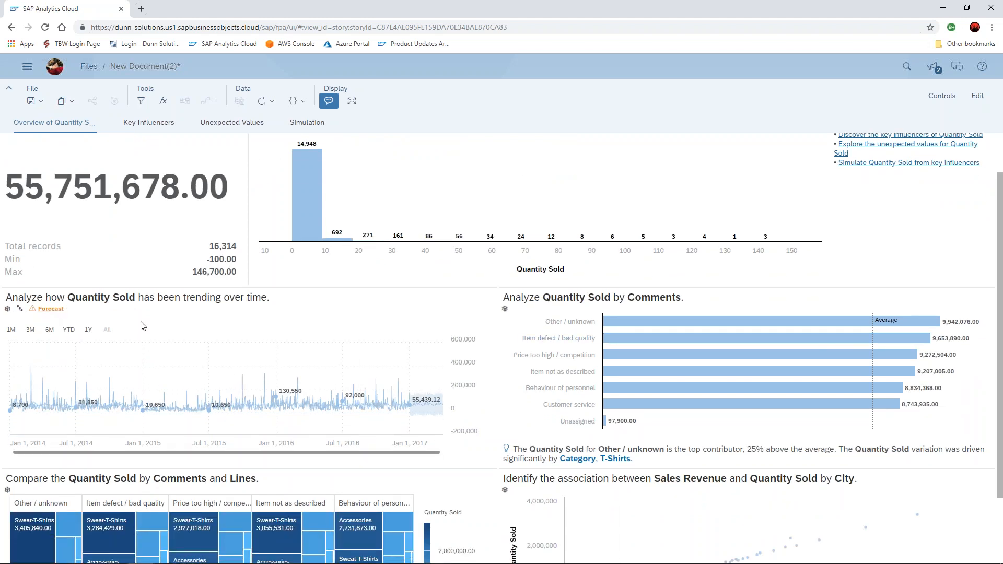
left_click(20, 310)
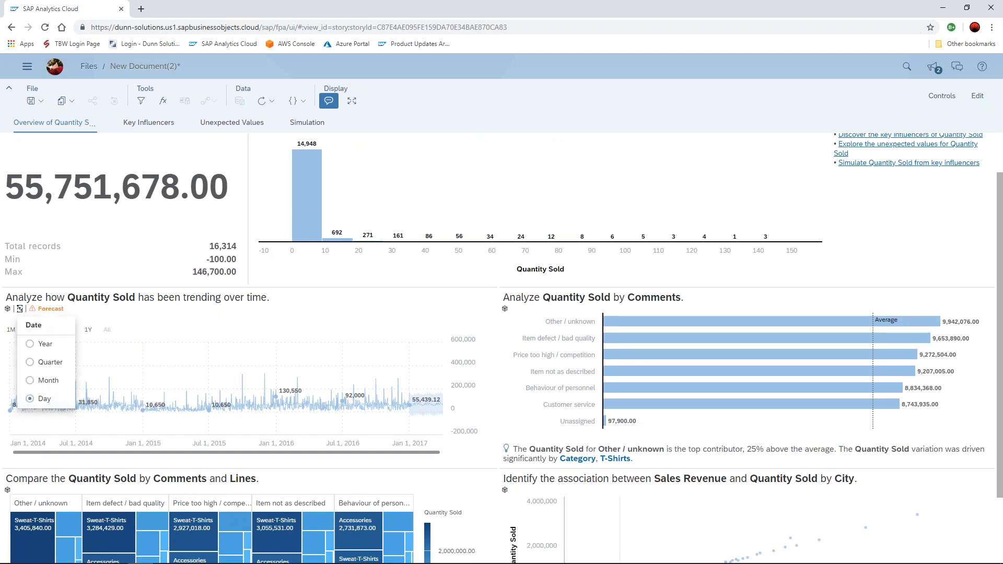
left_click(48, 381)
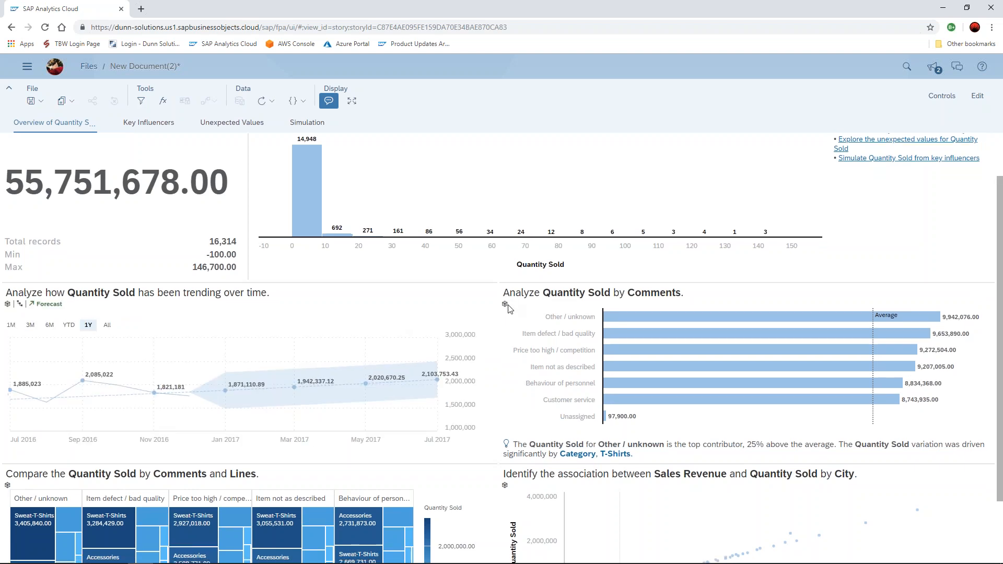
scroll(509, 308, "down", 2)
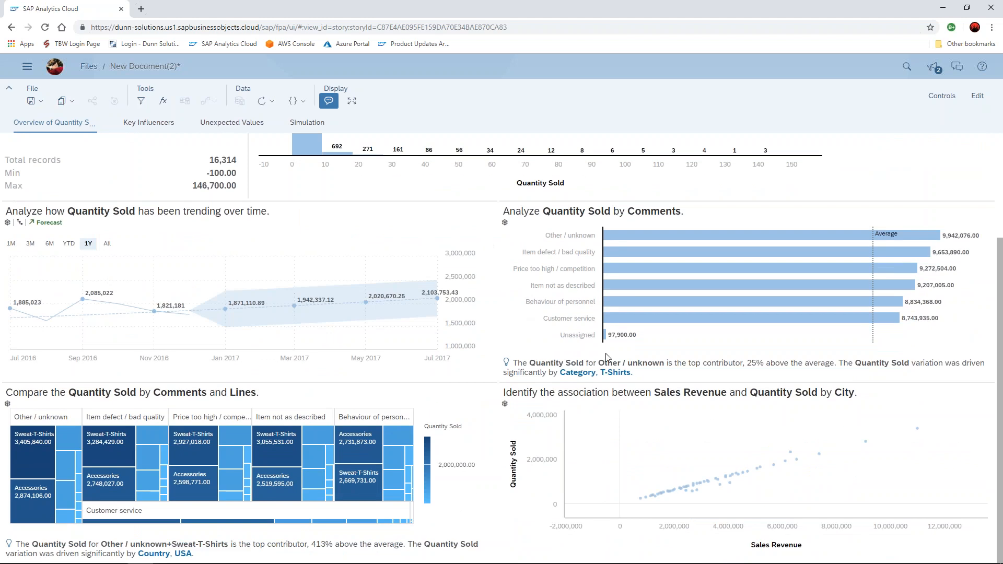
mouse_move(620, 286)
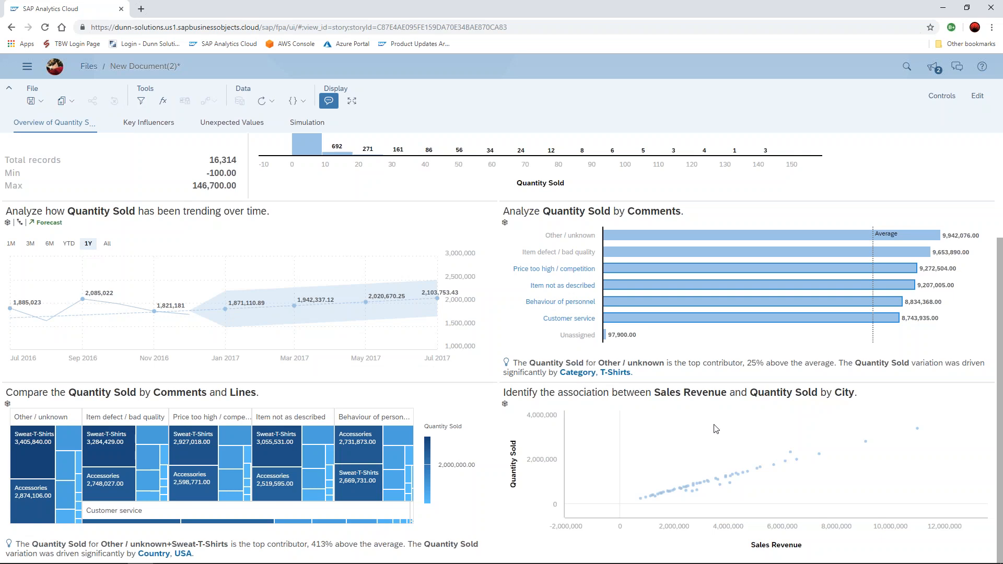
- Examine the Key Influencers page for how Discount and Comments influence Quantity Sold
left_click(145, 127)
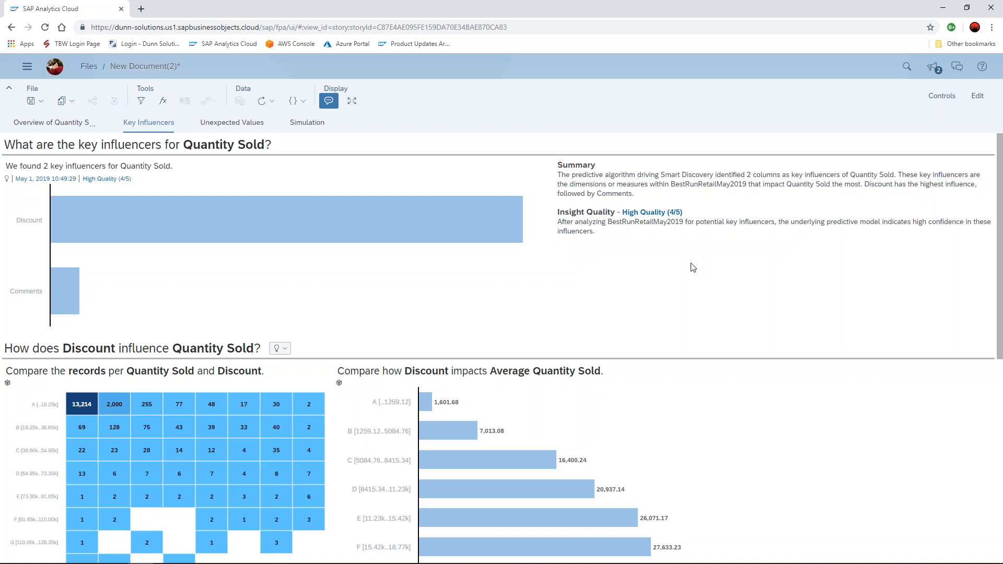
scroll(716, 246, "down", 4)
scroll(708, 260, "down", 4)
scroll(748, 338, "up", 4)
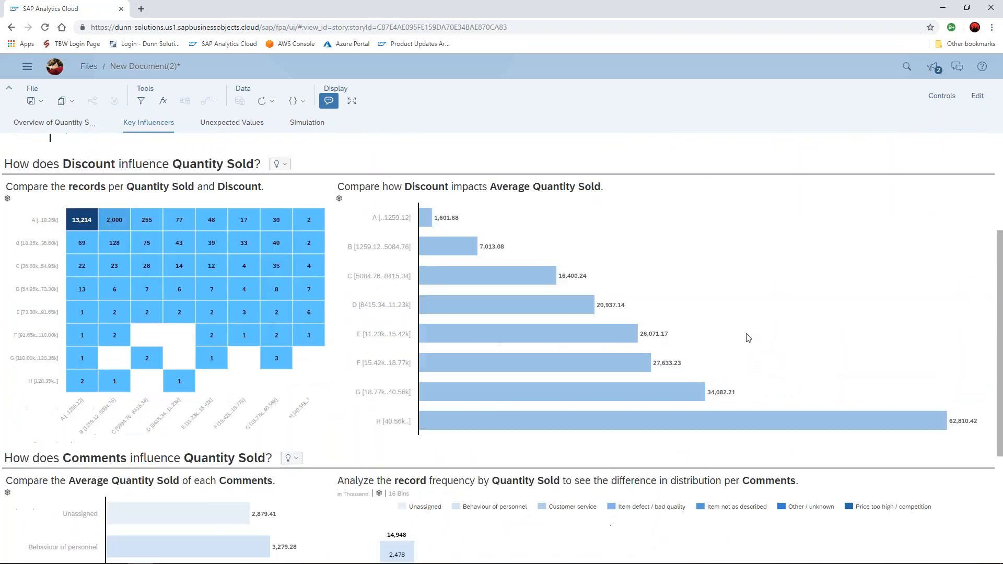
scroll(748, 338, "up", 4)
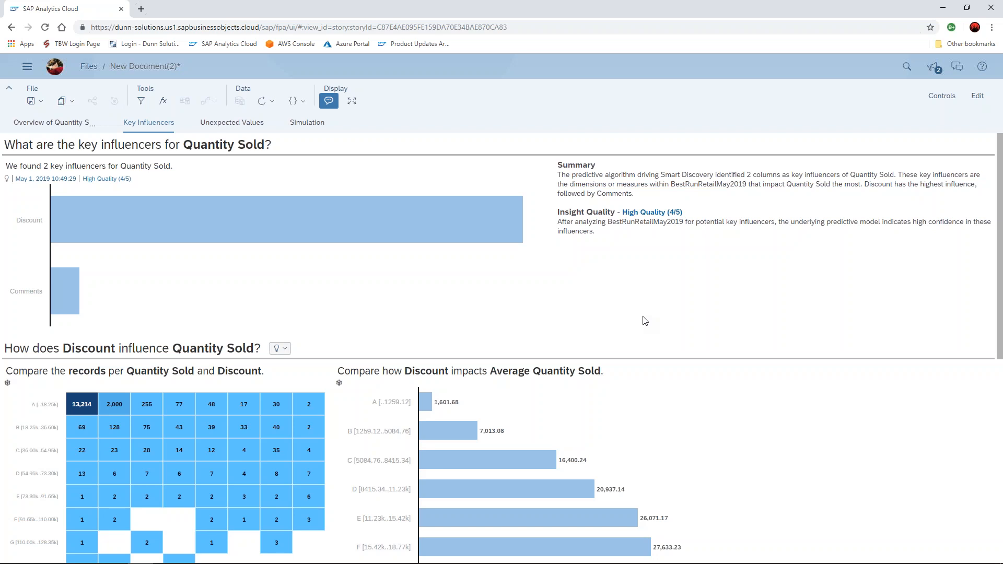
- Examine the Unexpected Values page, comparing the first record's actual and expected bars and isolating the scatter point with an actual of 59,000
left_click(232, 124)
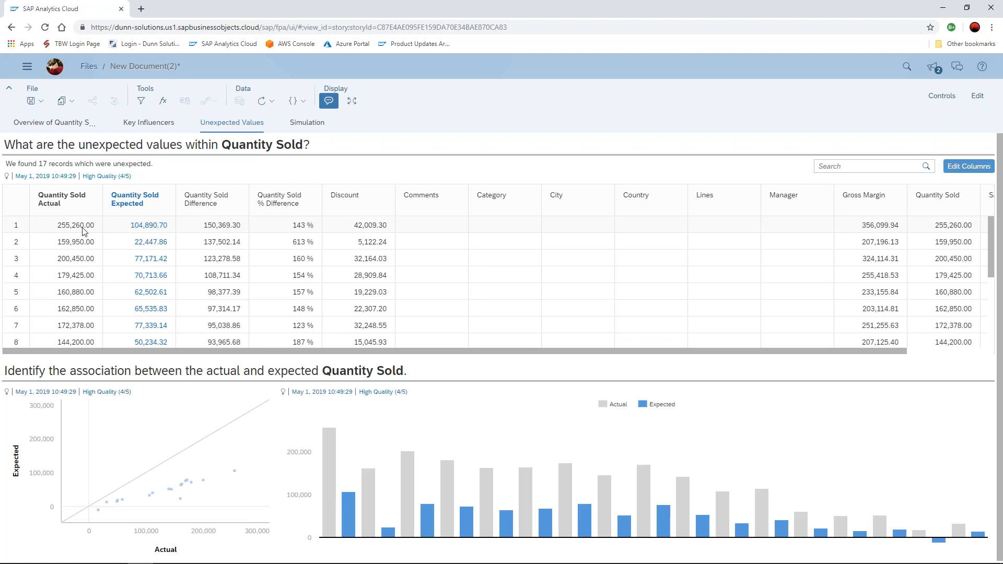
mouse_move(337, 452)
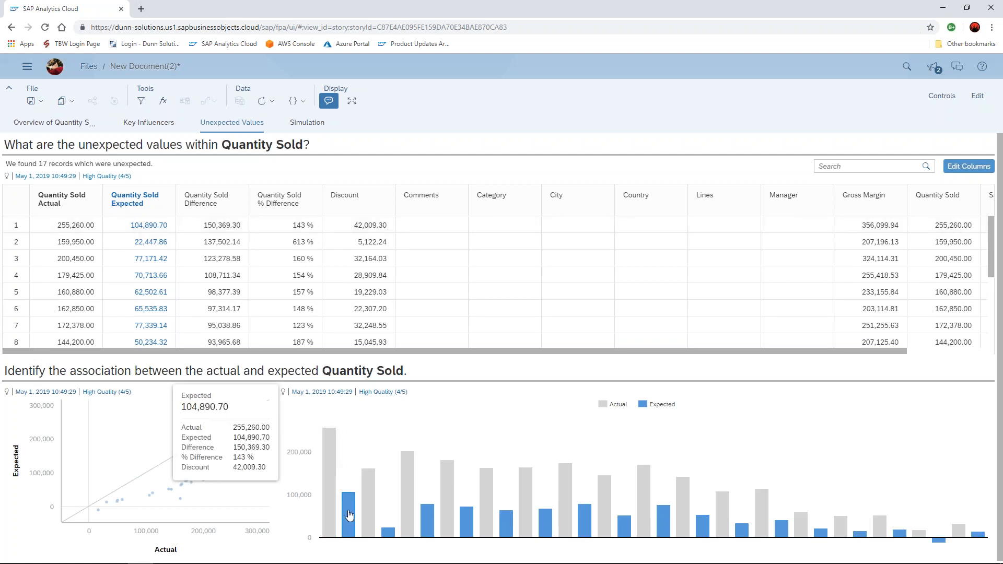
left_click(331, 462)
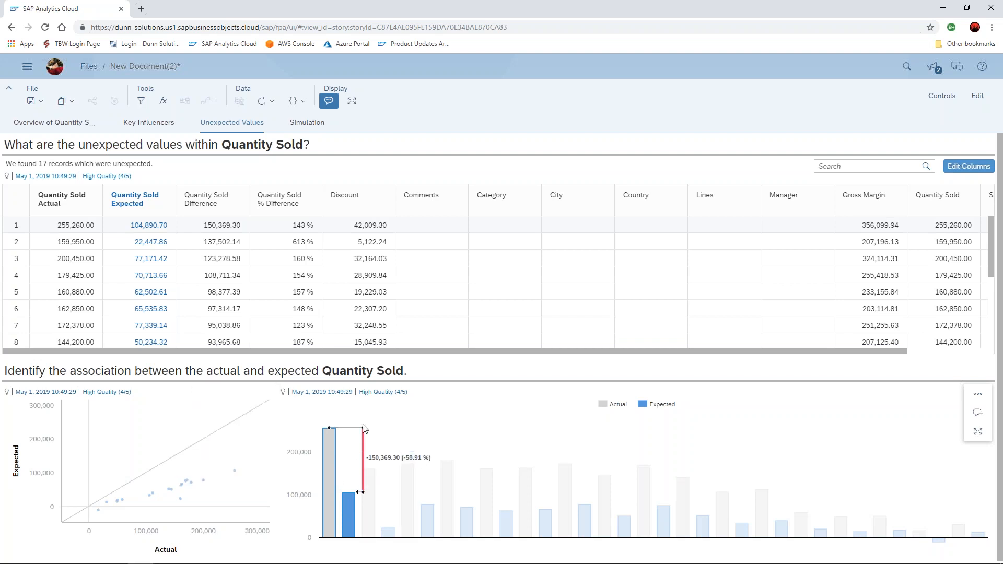
left_click(365, 409)
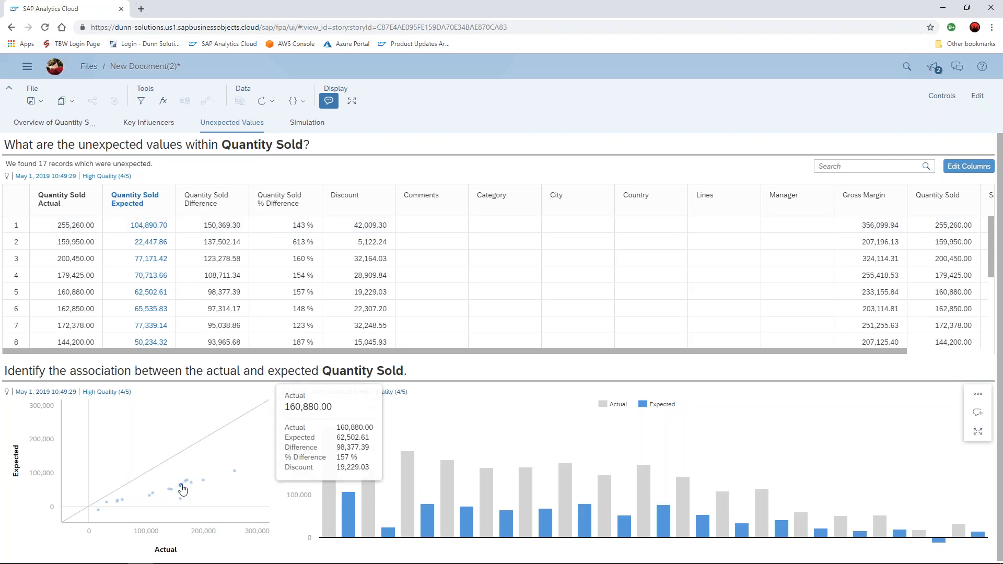
mouse_move(189, 485)
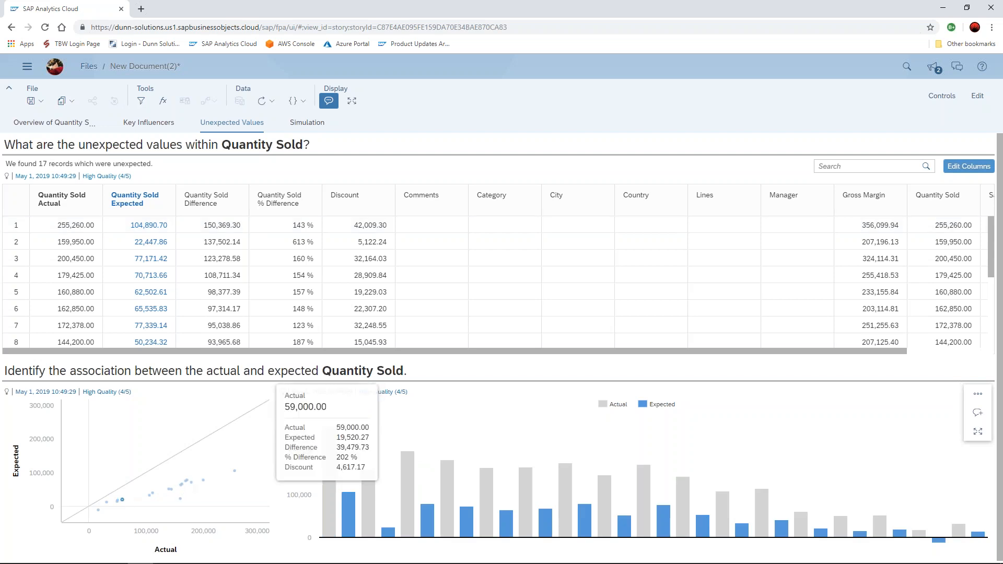
left_click(122, 499)
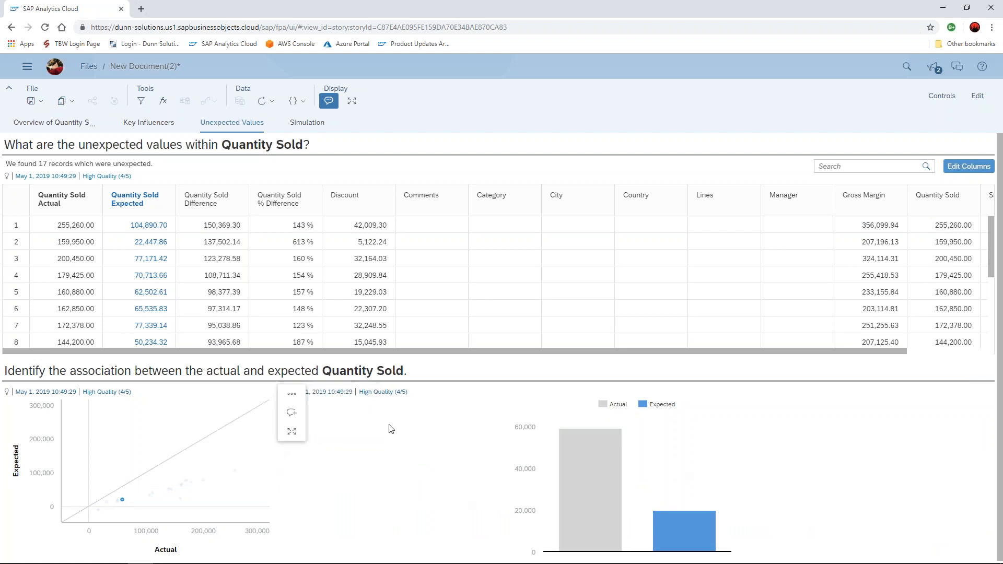
- Simulate Quantity Sold on the Simulation page with the Discount influencer set to 85,000
left_click(309, 123)
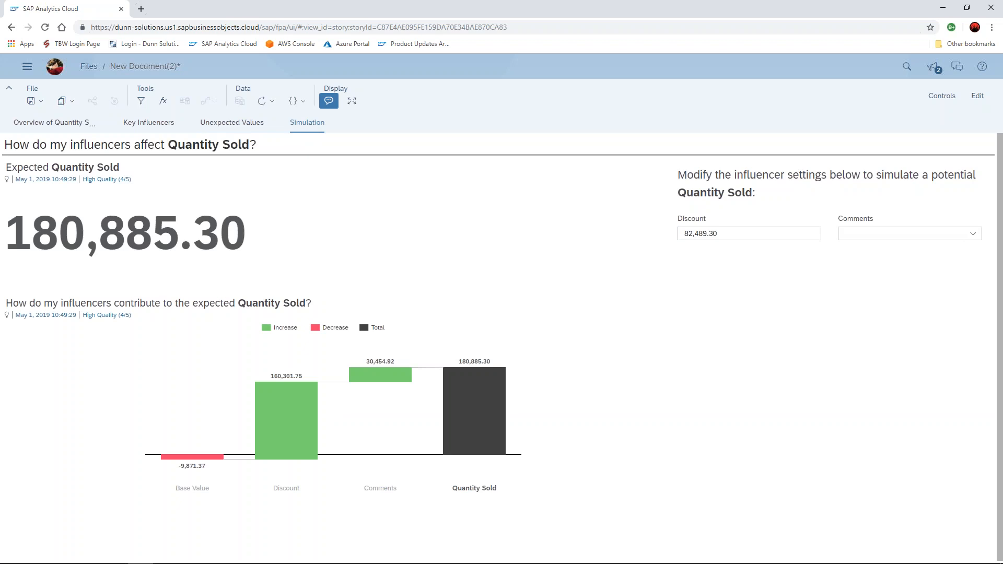
mouse_move(128, 180)
left_click(752, 233)
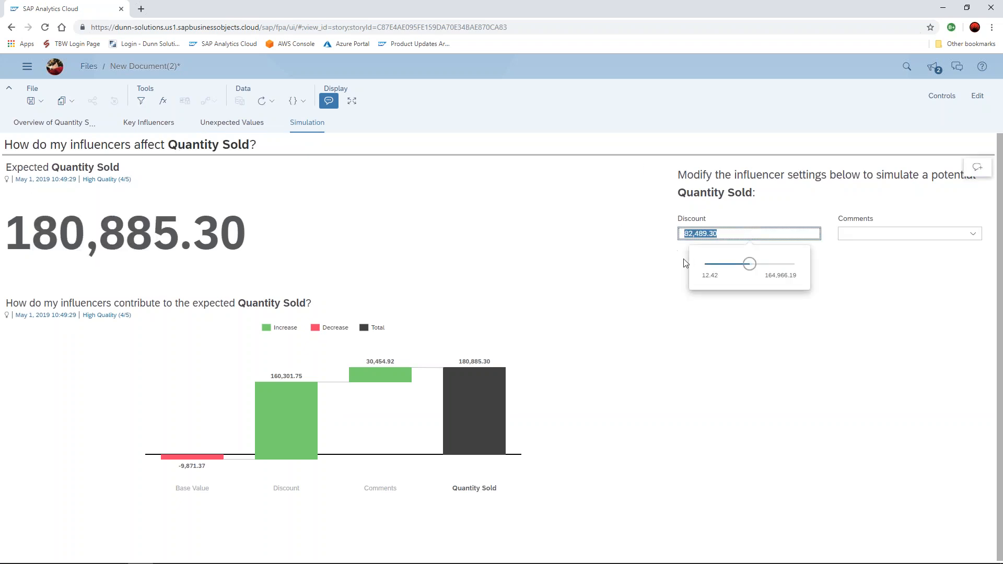
type("85,000")
key("Tab")
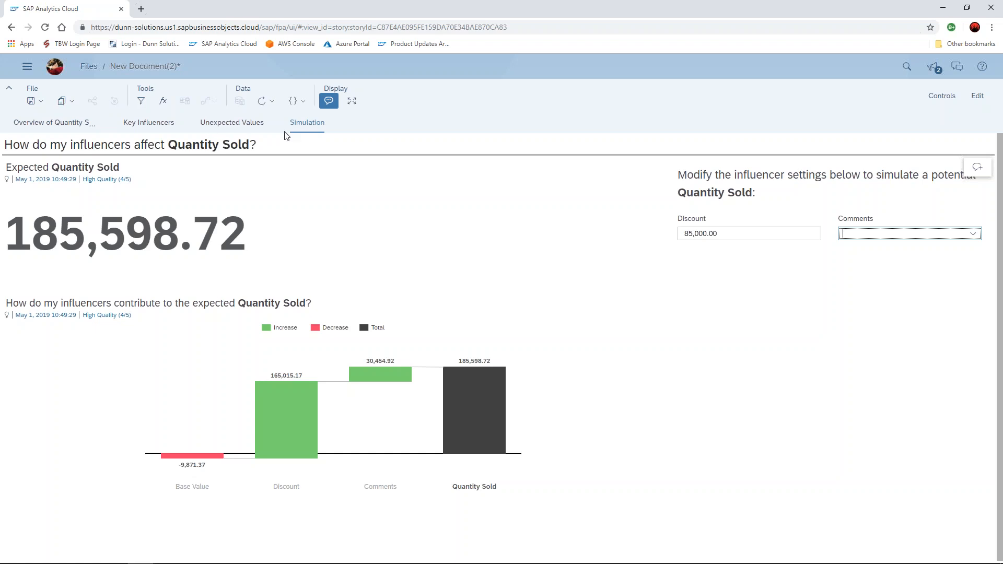
- Save the Smart Discovery story in My Files with the title Sales Discovery
left_click(42, 103)
left_click(62, 120)
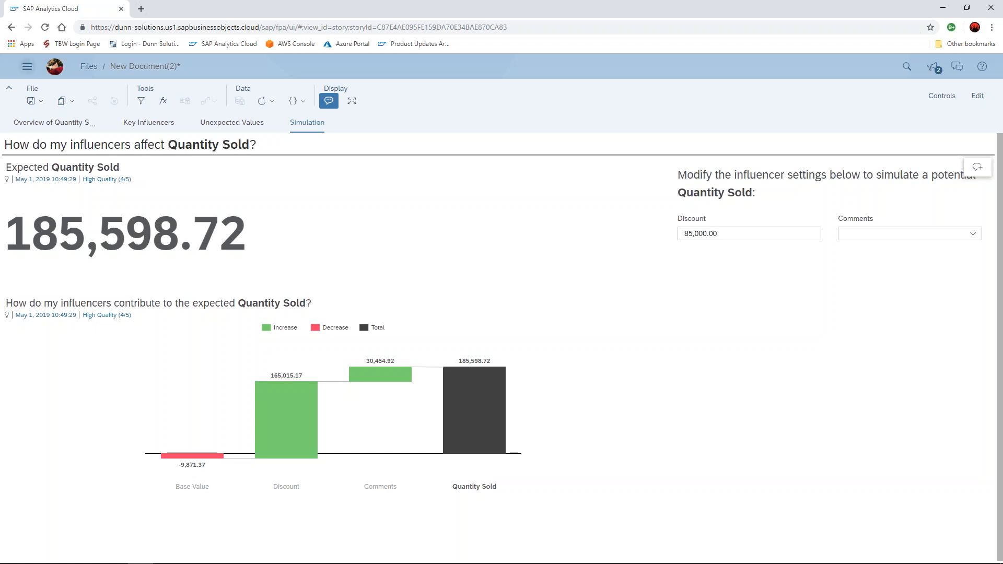
key("ctrl+s")
left_click_drag(363, 383, 287, 367)
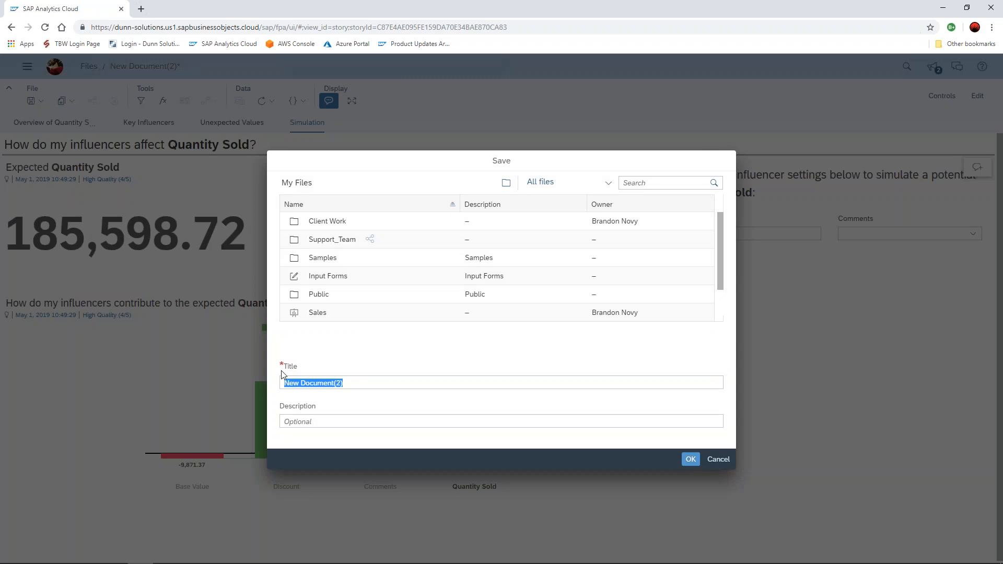
type("Sal")
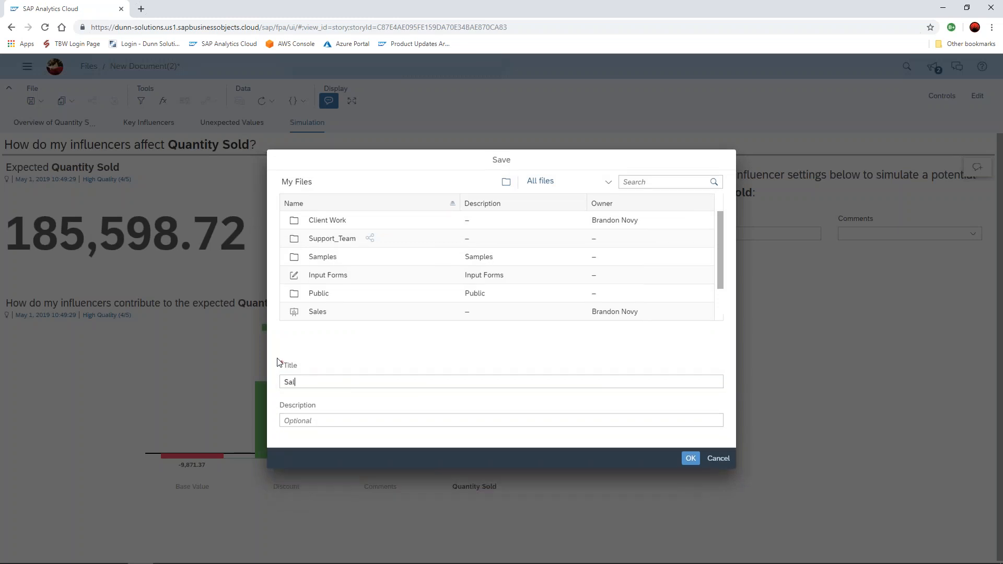
type("es Discovery")
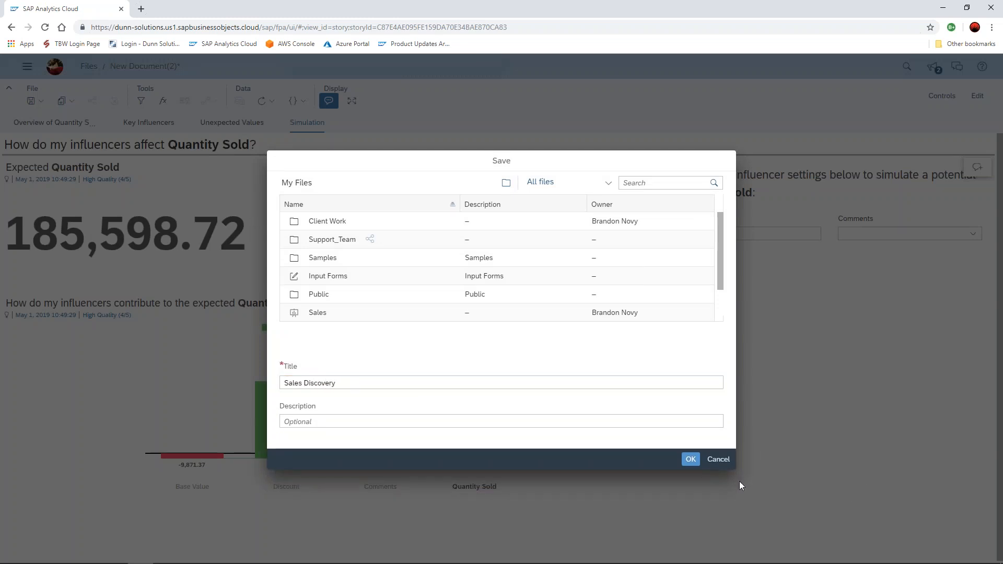
left_click(692, 462)
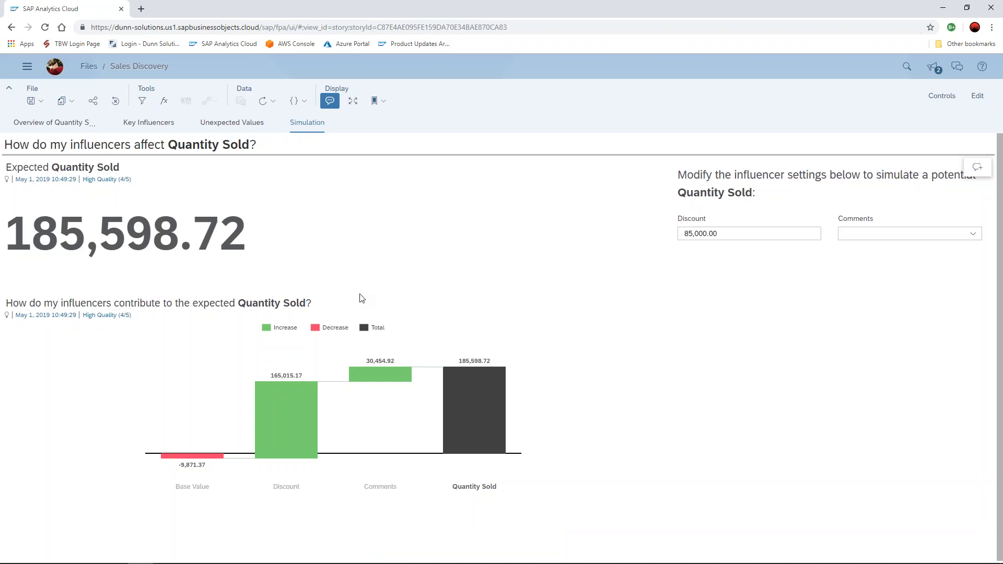
- Switch to the PowerPoint slide show of SAC for On-Prem.pptx
key("alt+Tab")
key("Tab")
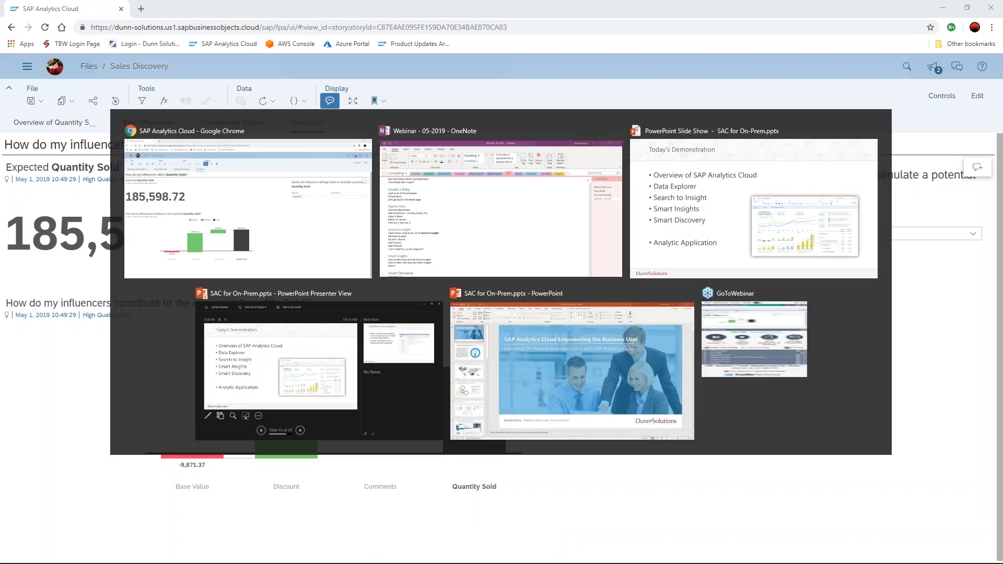